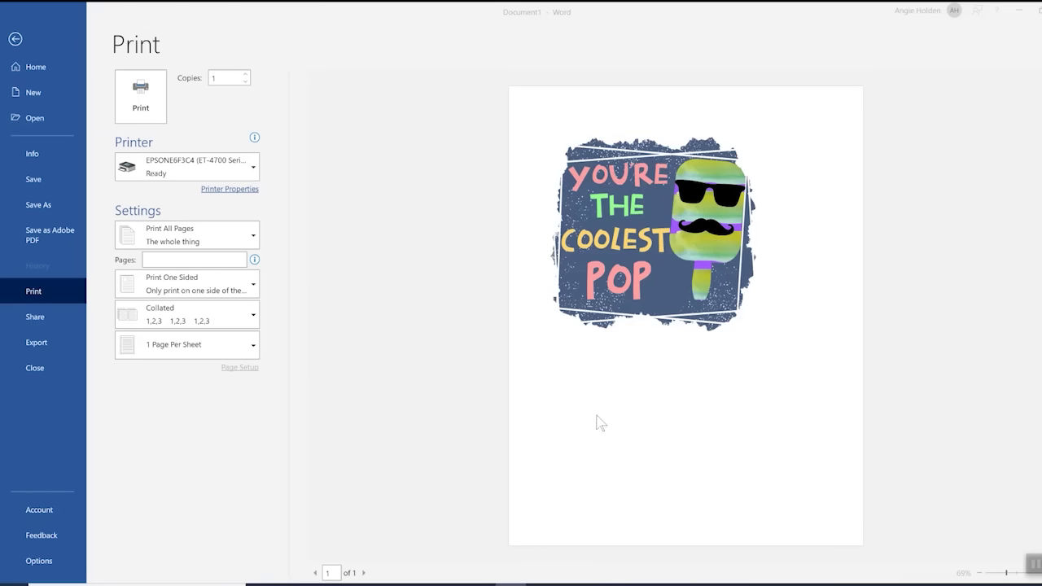
Switch to File Explorer and open the image YOU'RE THE COOLEST POP SUBLIMATION.png in Photos
left_click(354, 584)
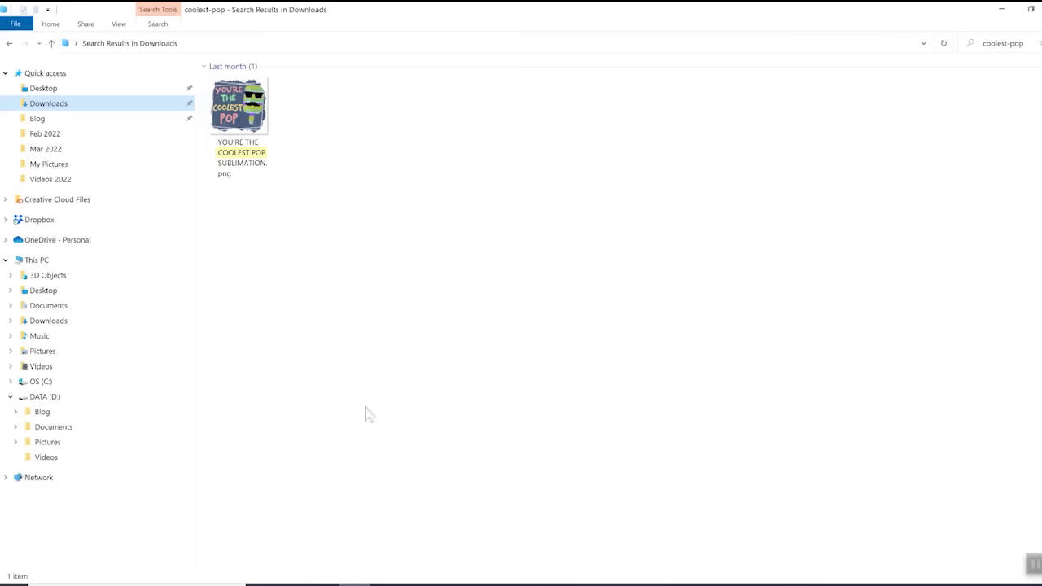
left_click(247, 113)
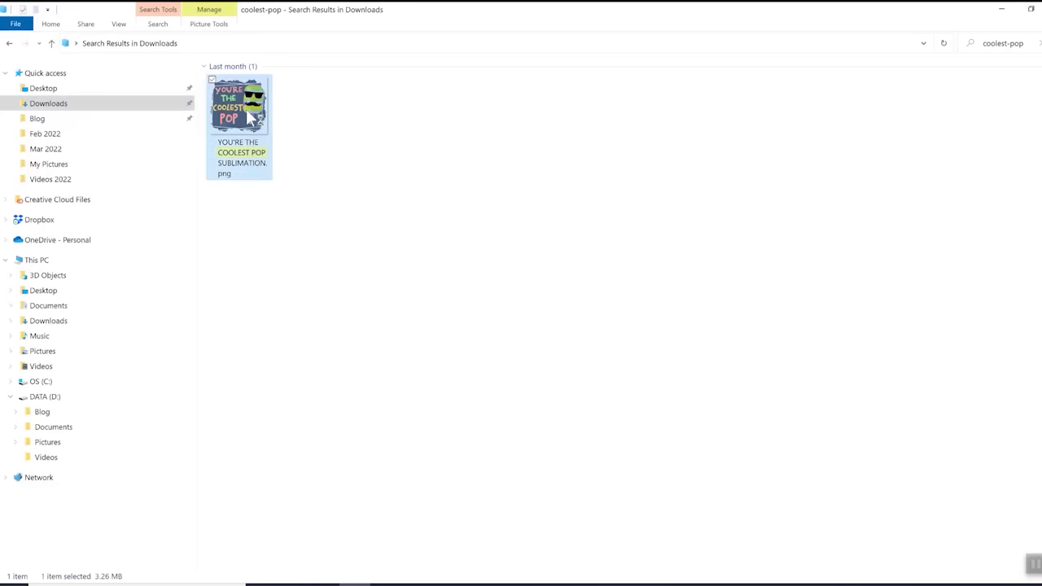
double_click(246, 108)
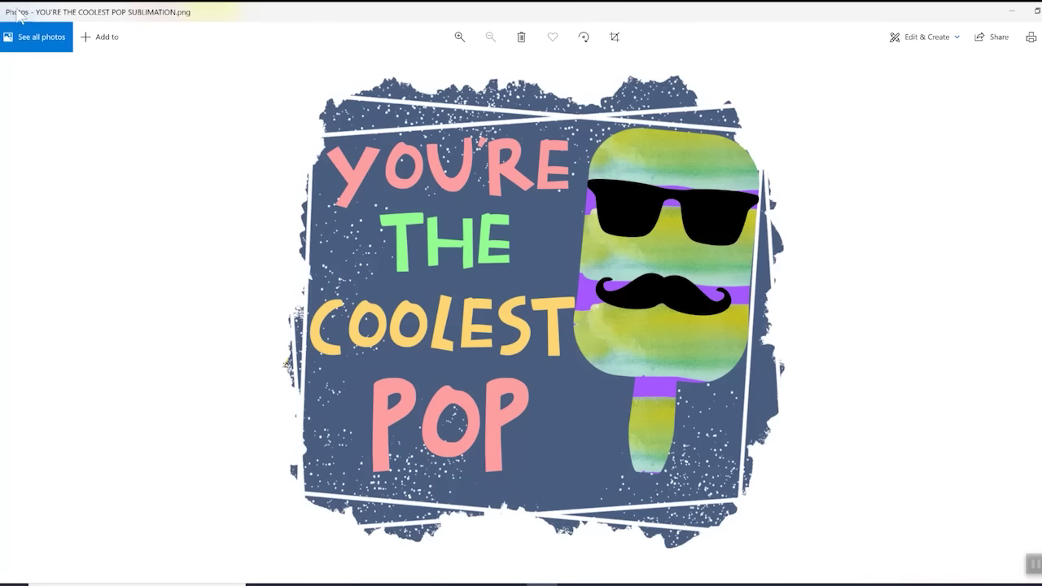
Examine the image's print settings and additional print options, and check which other programs can open the file
left_click(1031, 36)
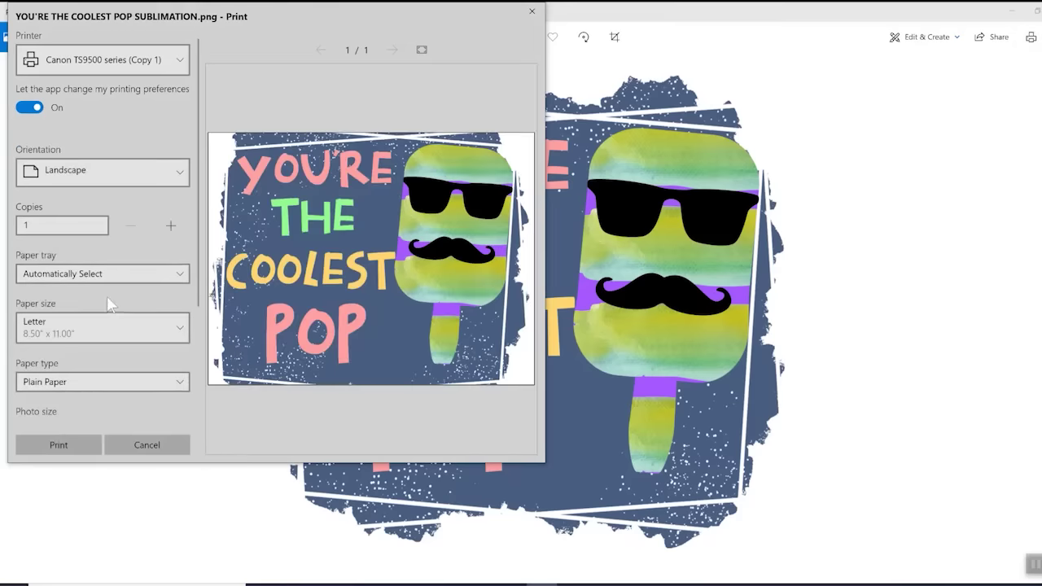
scroll(108, 301, "down", 3)
left_click(46, 410)
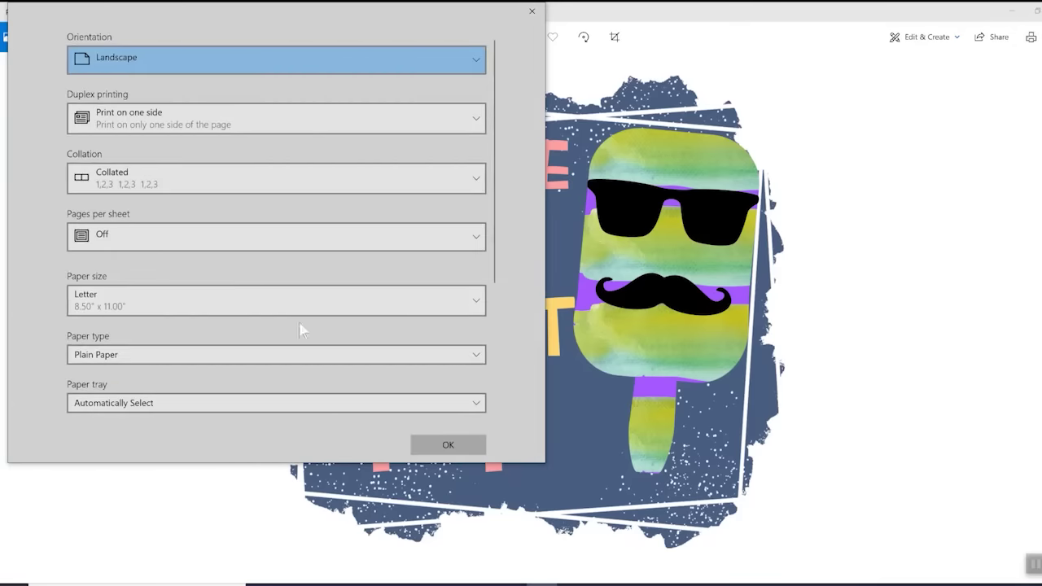
scroll(301, 327, "down", 3)
scroll(301, 330, "down", 2)
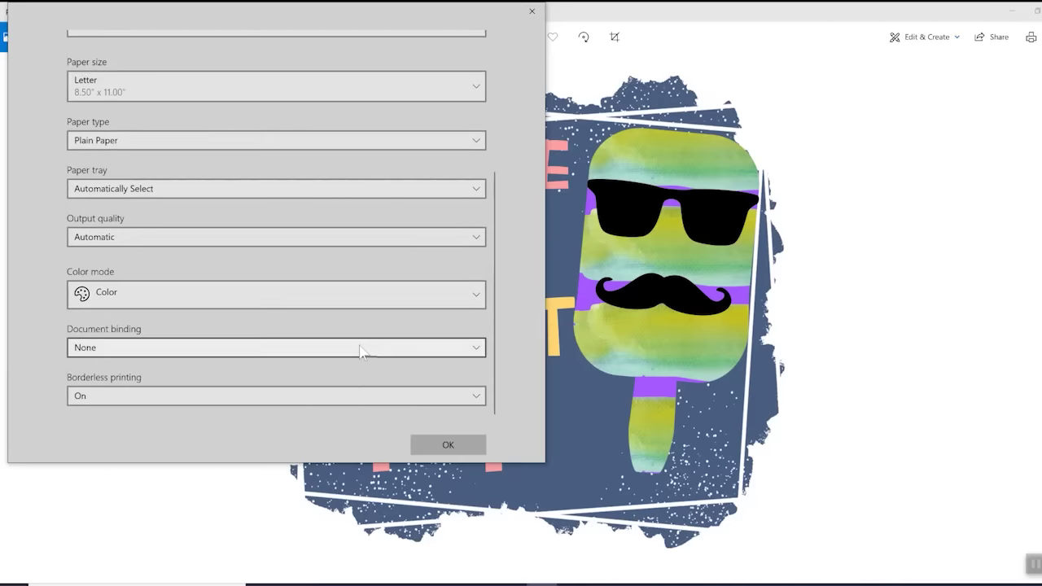
left_click(532, 10)
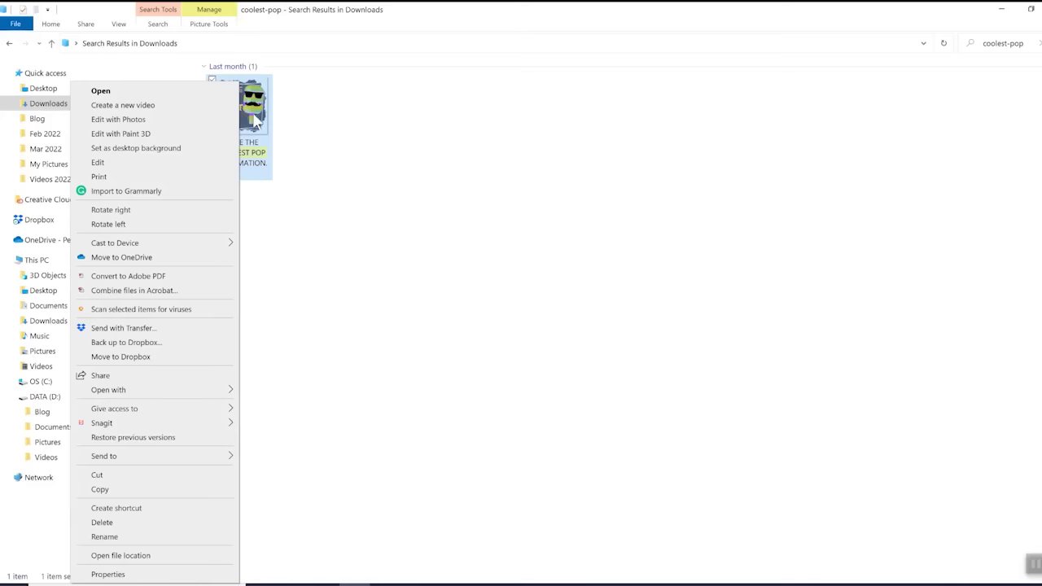
mouse_move(173, 392)
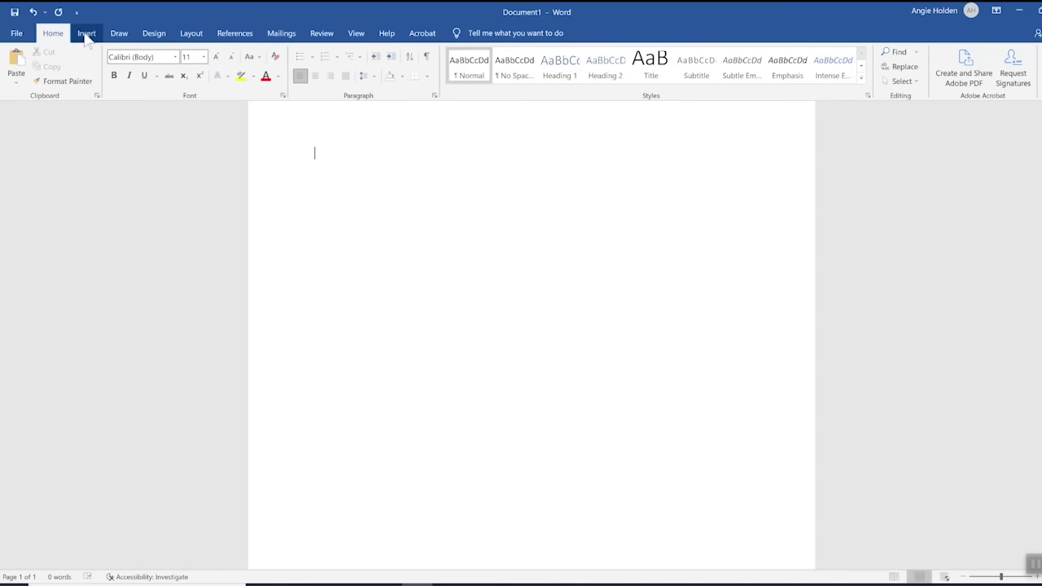
In Word, insert the picture YOU'RE THE COOLEST POP SUBLIMATION.png from this device into the blank document
left_click(86, 34)
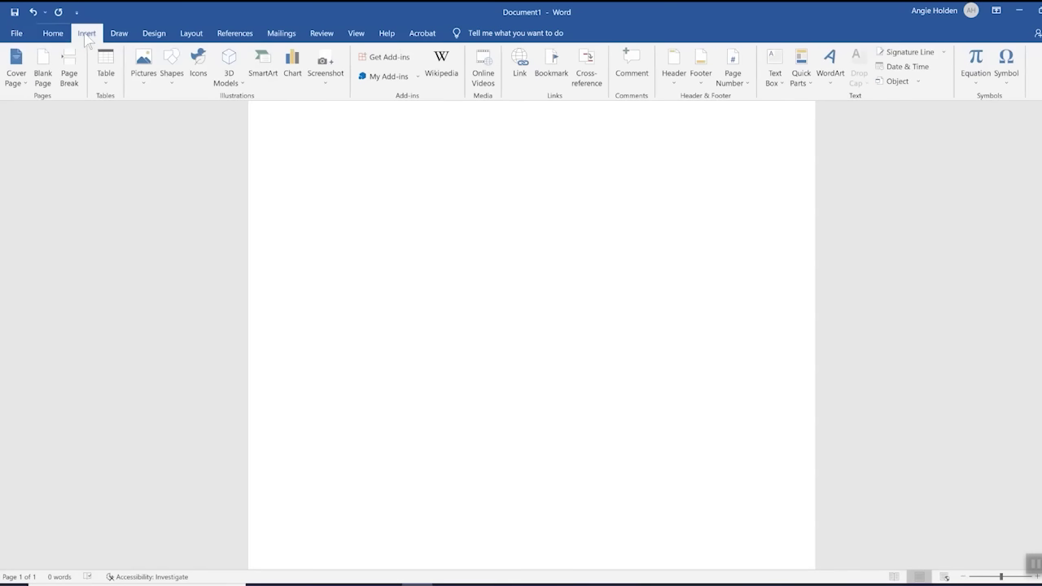
left_click(143, 65)
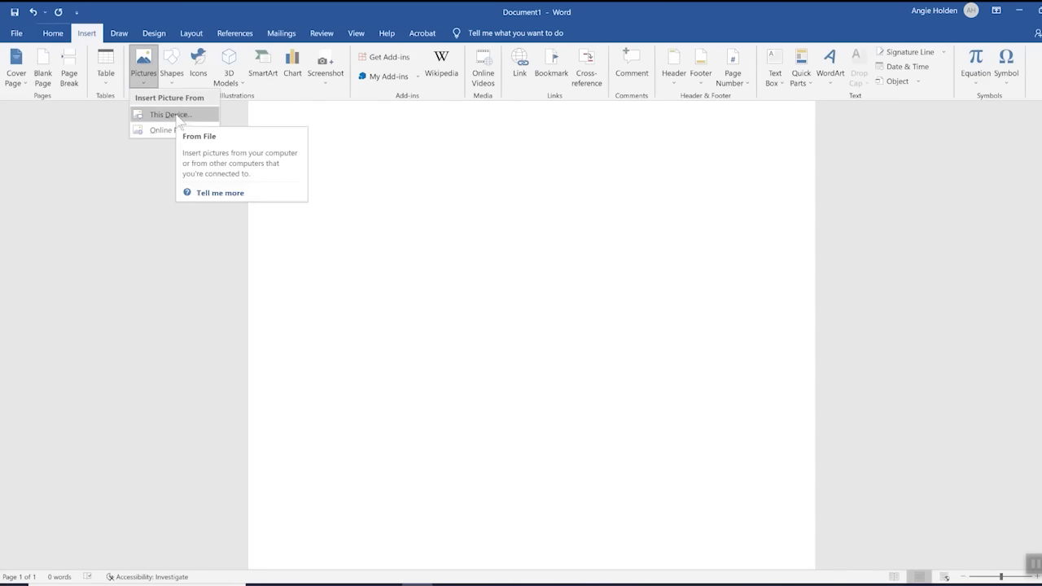
left_click(179, 116)
left_click(140, 106)
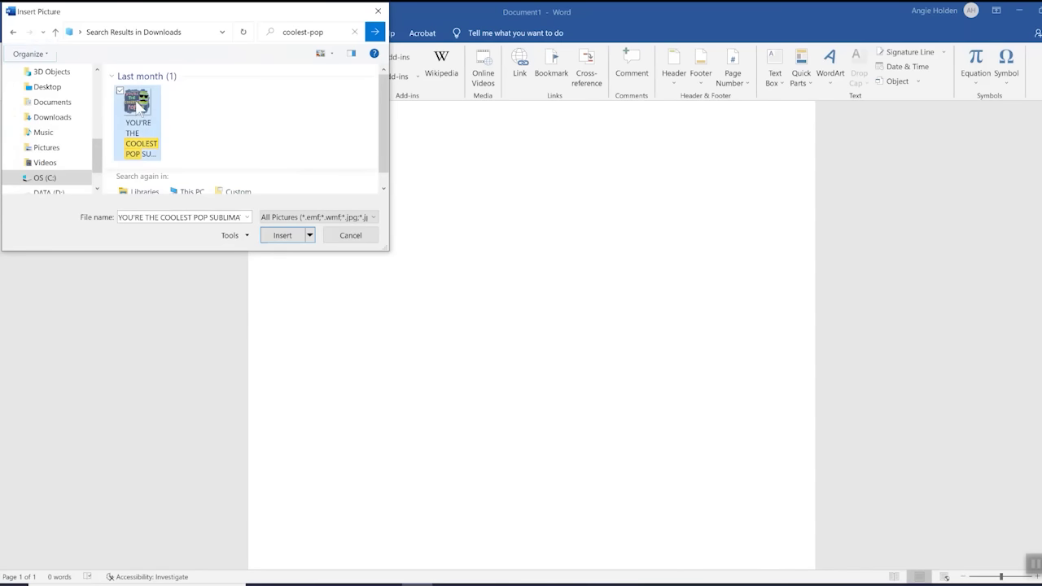
left_click(285, 236)
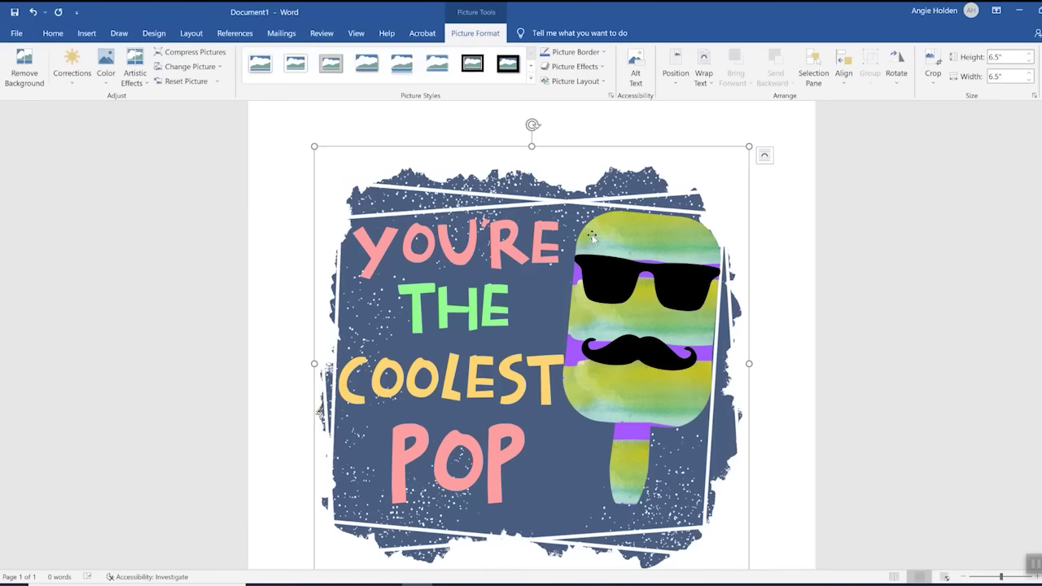
Set the inserted picture's text wrapping to In Front of Text
right_click(592, 236)
mouse_move(659, 441)
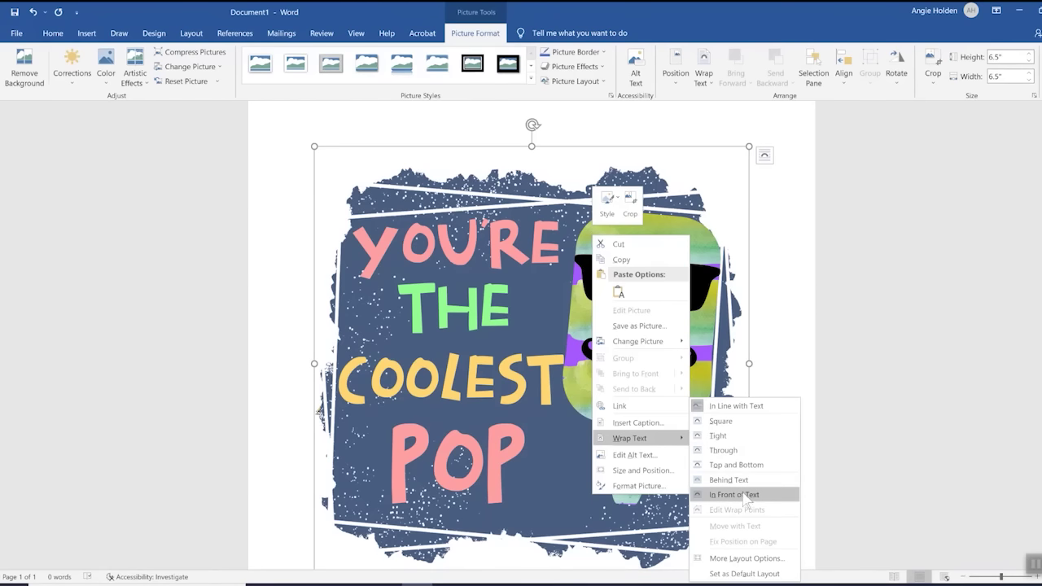
left_click(737, 495)
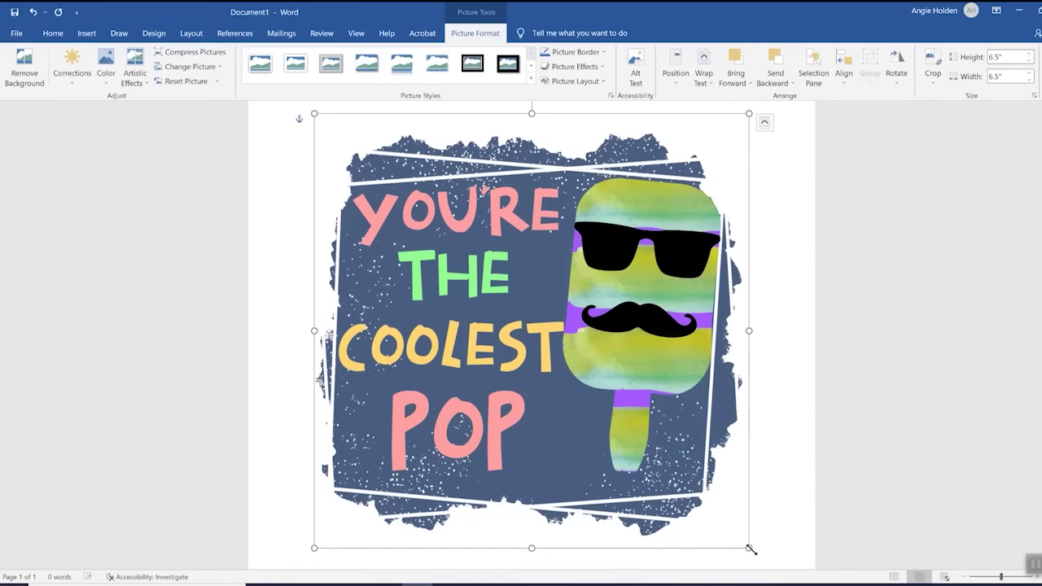
Resize the picture proportionally to 5 inches wide by 5 inches high
left_click_drag(749, 548, 681, 484)
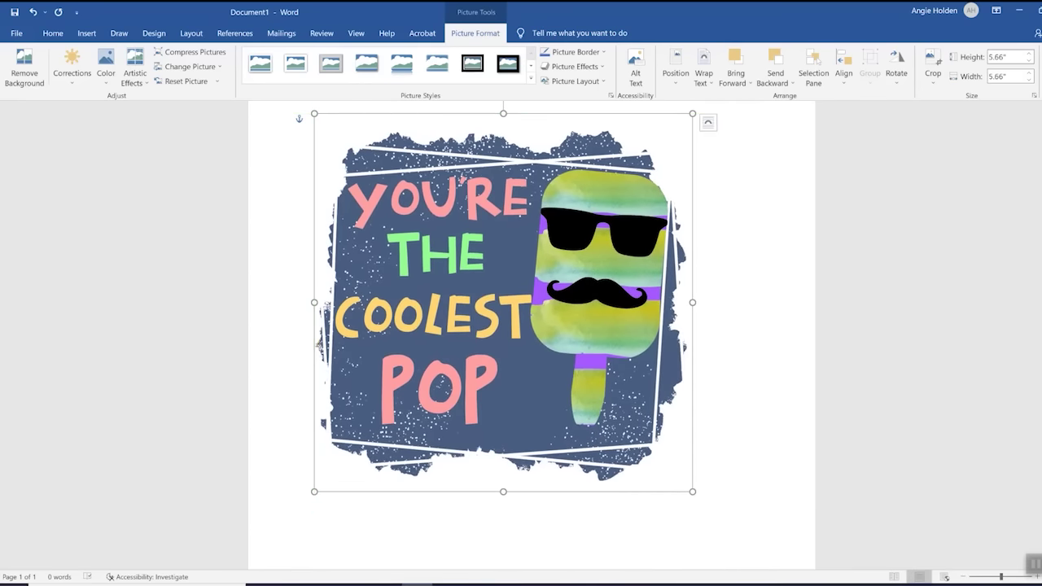
left_click(1008, 56)
key("Tab")
type("5")
key("Return")
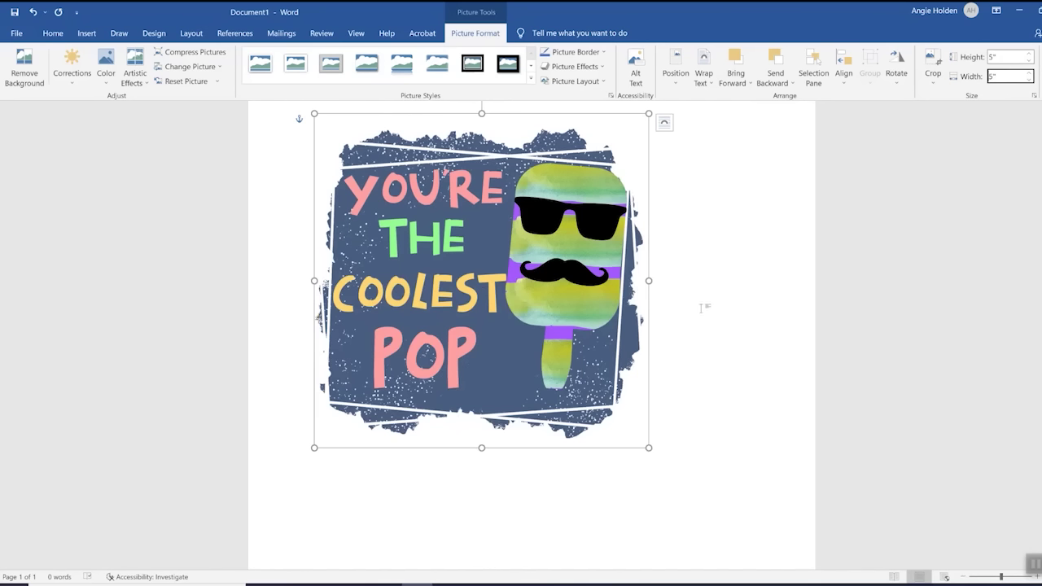
Go to the document's print settings and select the EPSONE6F3C4 (ET-4700 Series) printer
left_click(17, 34)
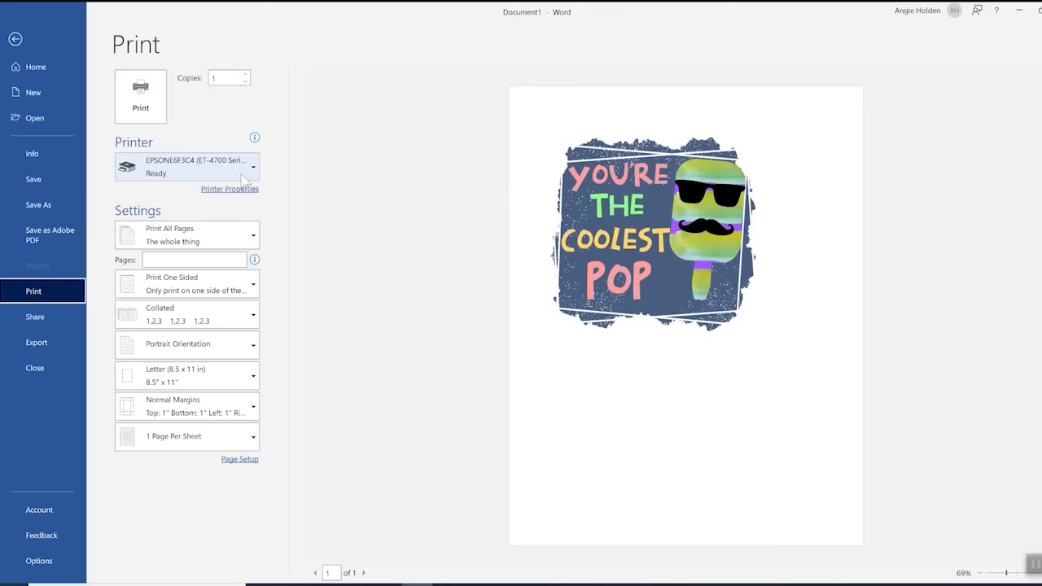
left_click(195, 172)
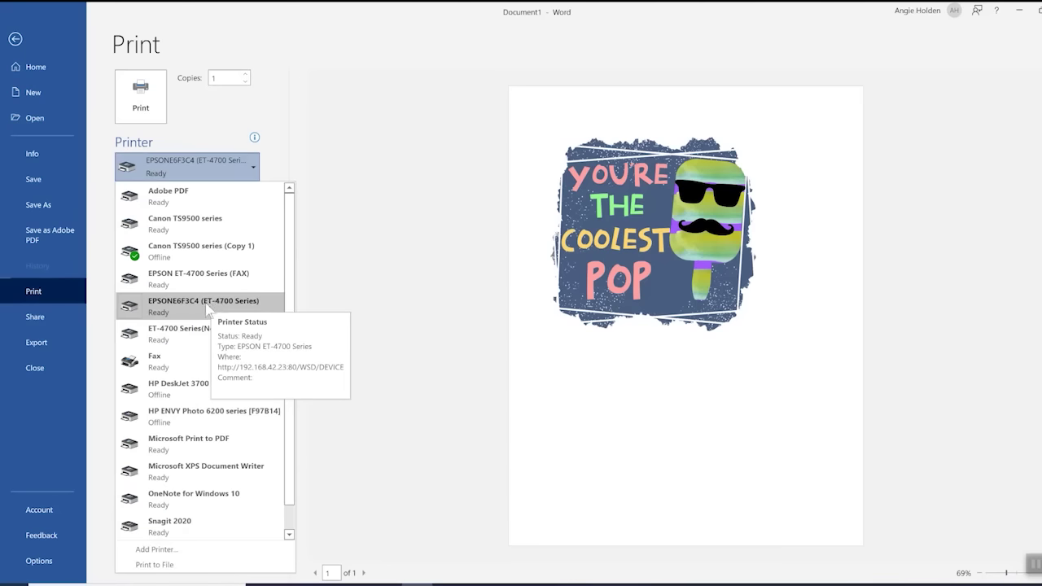
left_click(215, 307)
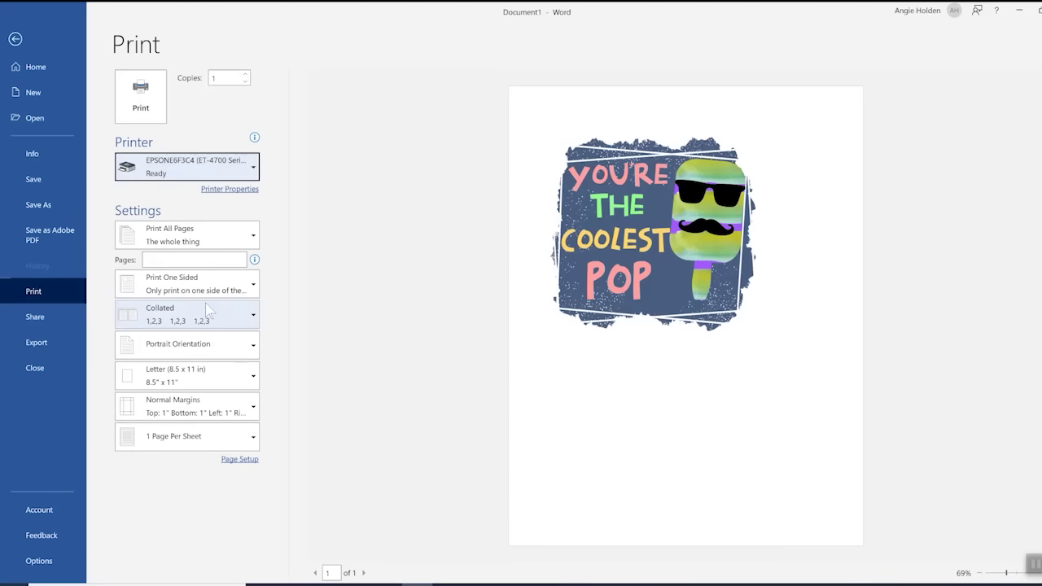
In the printer properties, choose Premium Presentation Paper Matte as paper type, High quality and Letter (8.5 x 11 in) document size
left_click(229, 189)
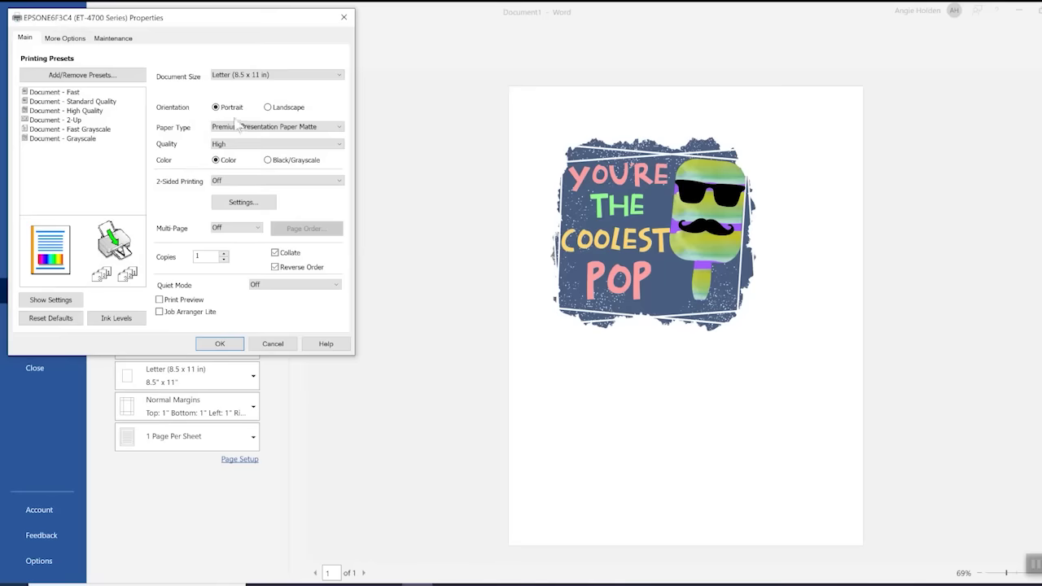
left_click(268, 128)
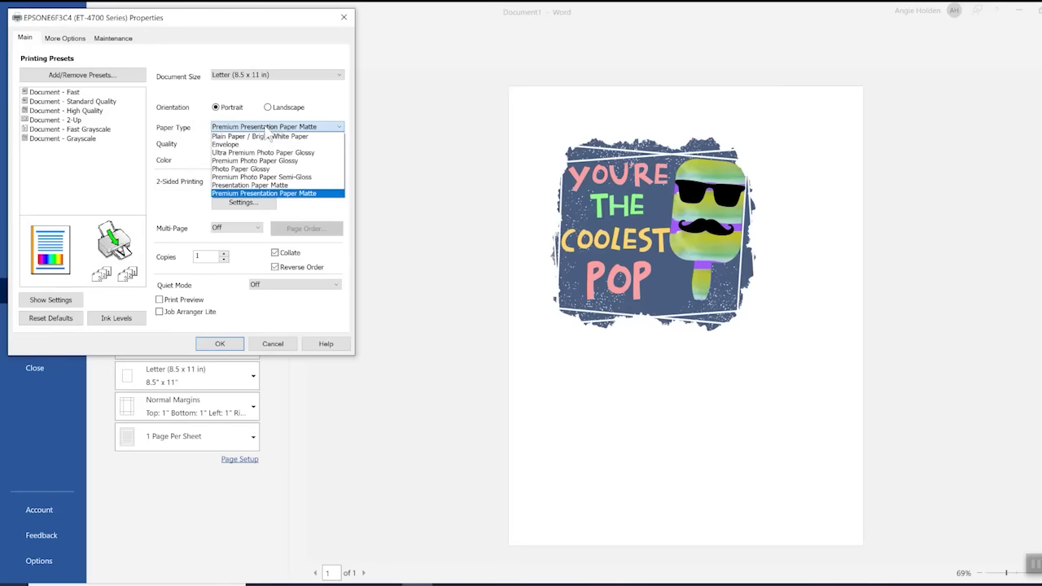
left_click(276, 194)
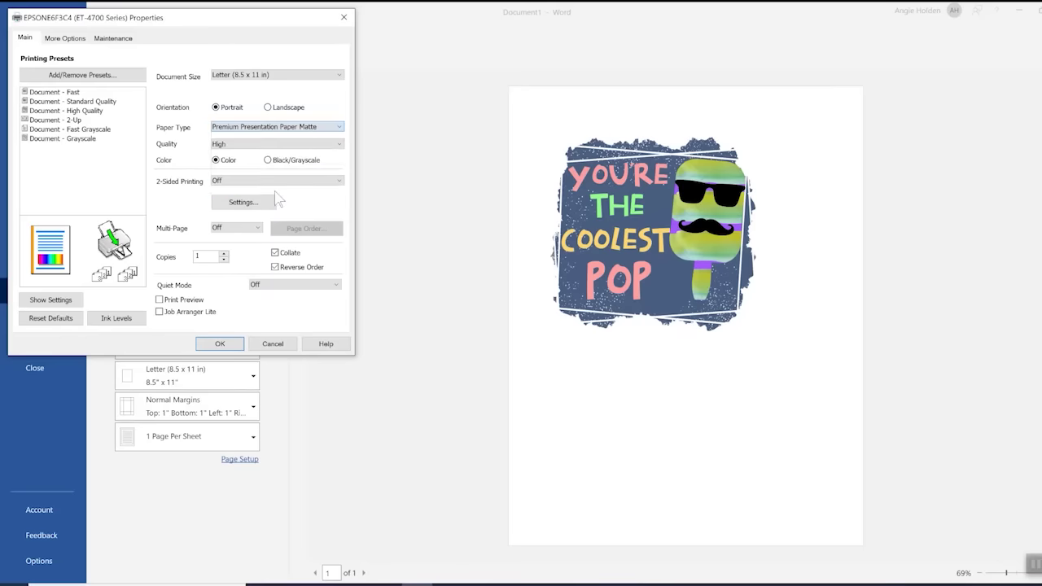
left_click(250, 143)
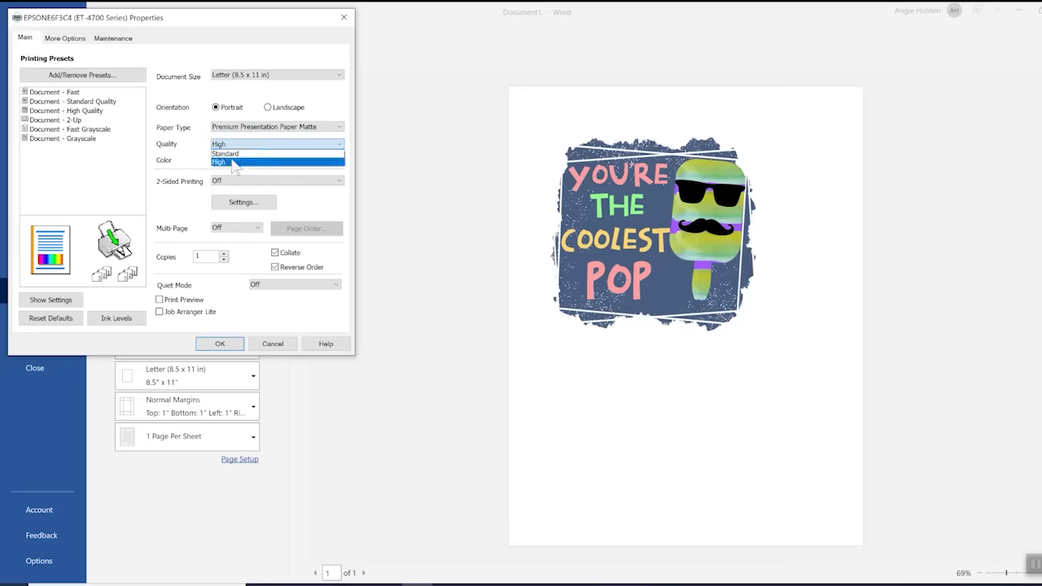
left_click(236, 162)
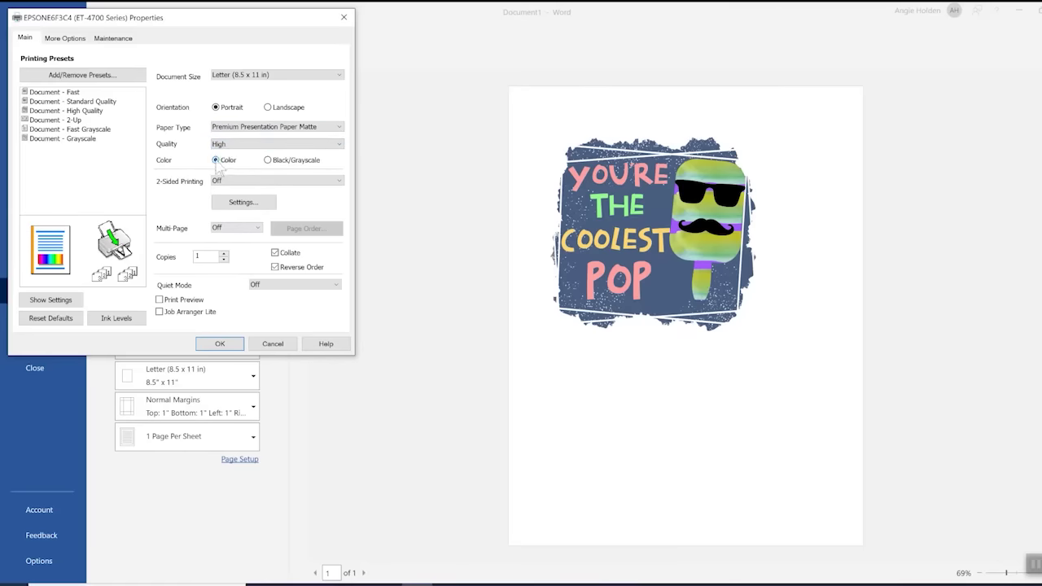
left_click(248, 75)
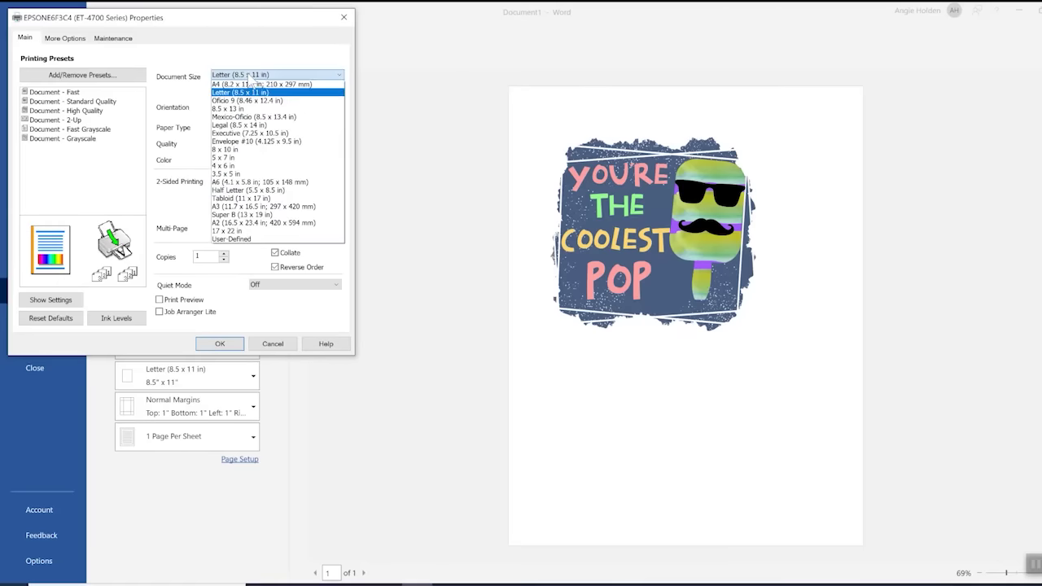
left_click(246, 94)
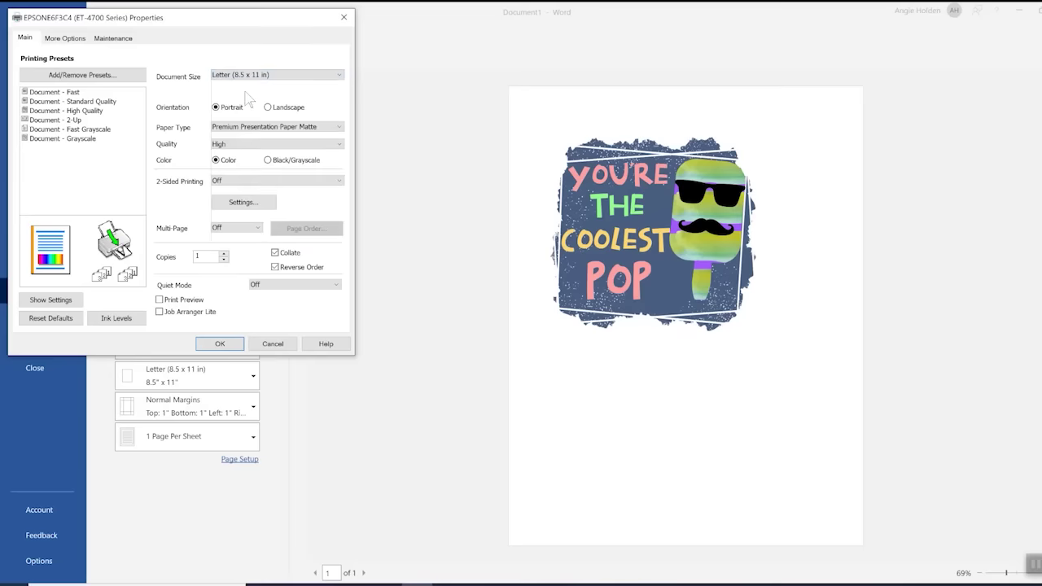
Make sure Mirror Image is enabled in the printer's additional settings and set Color Correction to Custom
left_click(71, 40)
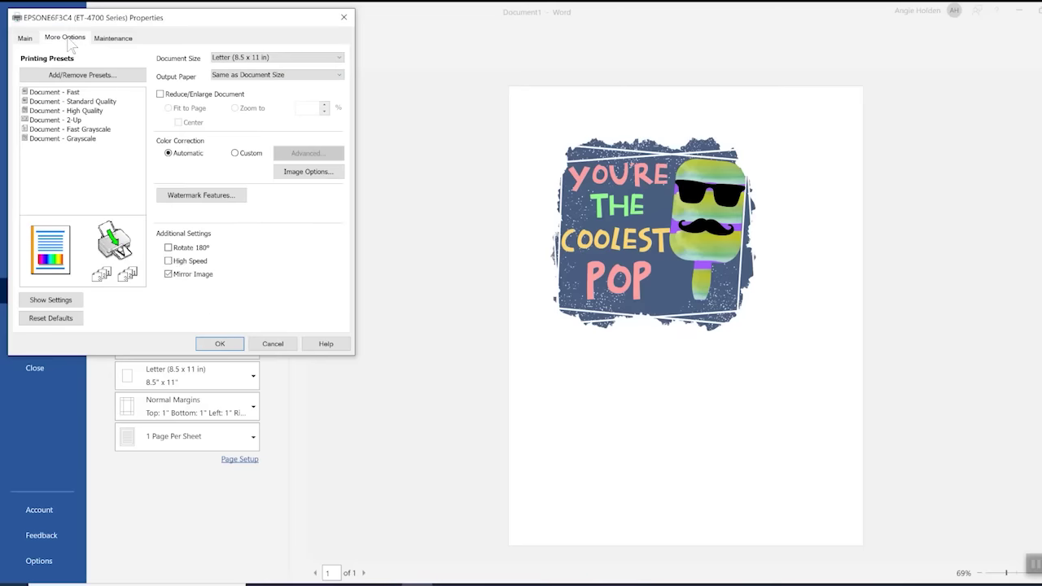
left_click(171, 274)
left_click(235, 155)
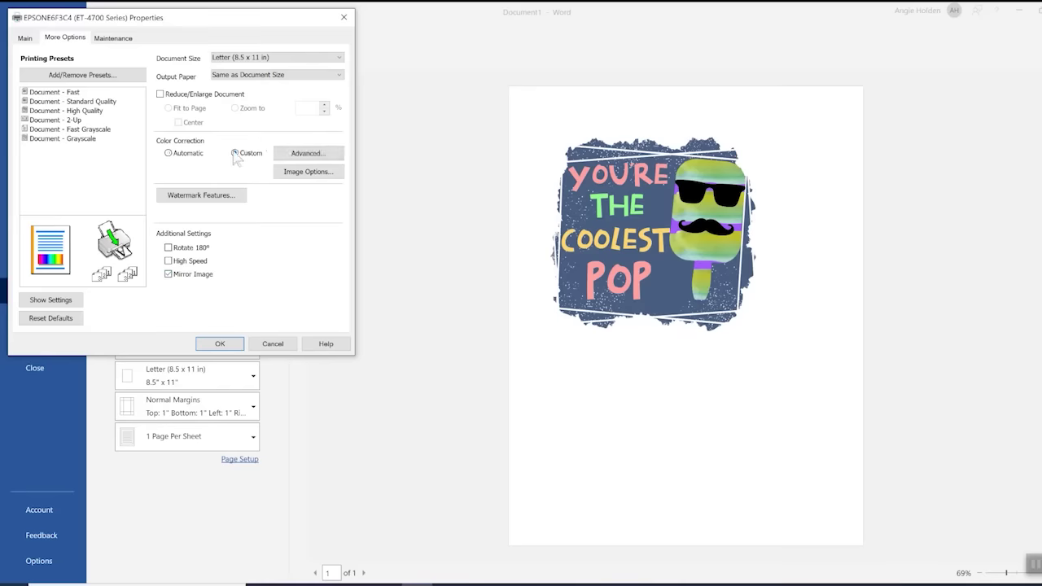
In the advanced color correction settings, choose Color Controls with the Adobe RGB color mode and a gamma of 2.2
left_click(307, 158)
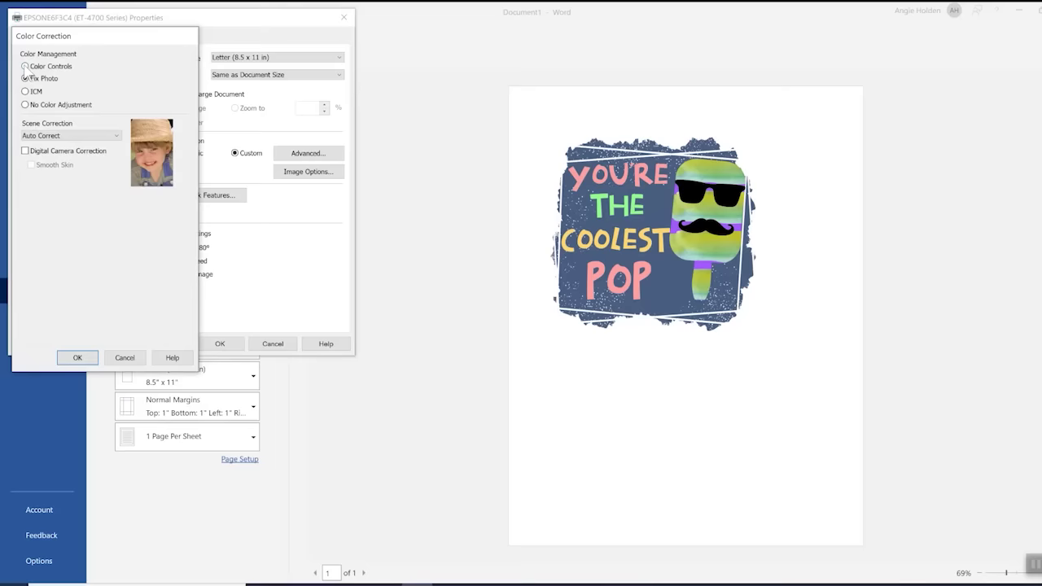
left_click(25, 67)
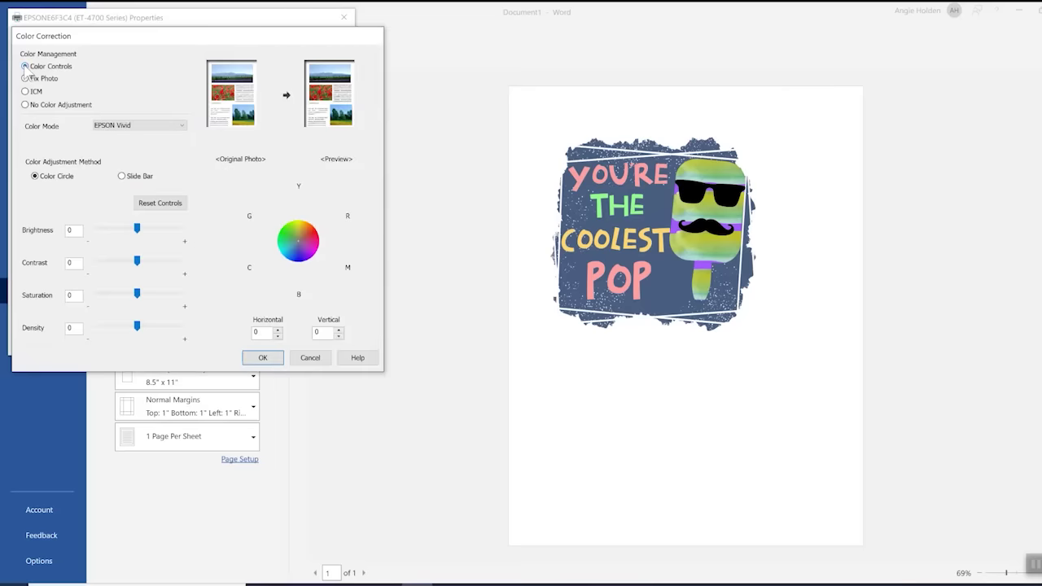
left_click(140, 126)
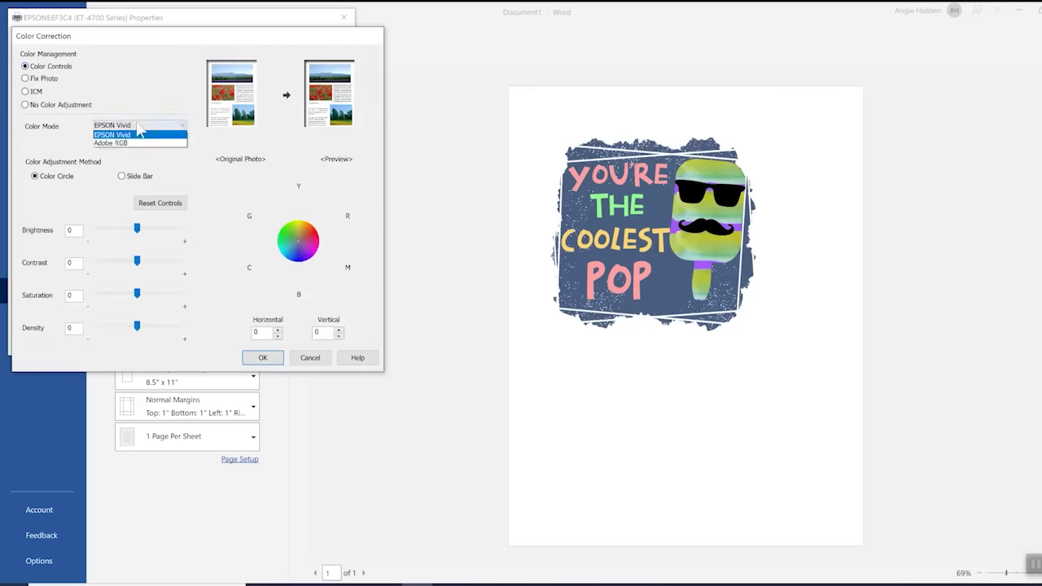
left_click(131, 144)
left_click(134, 146)
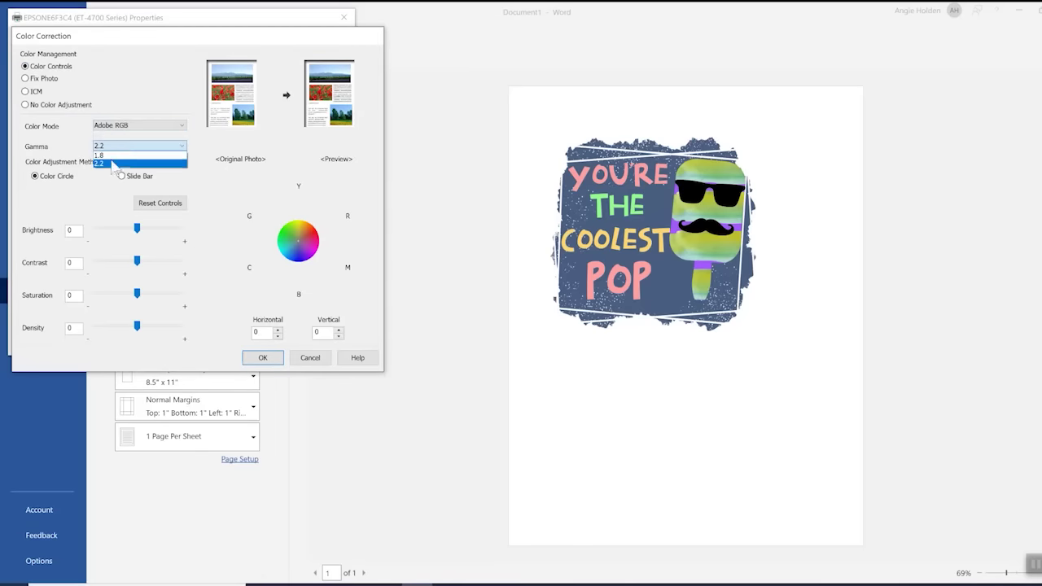
left_click(113, 162)
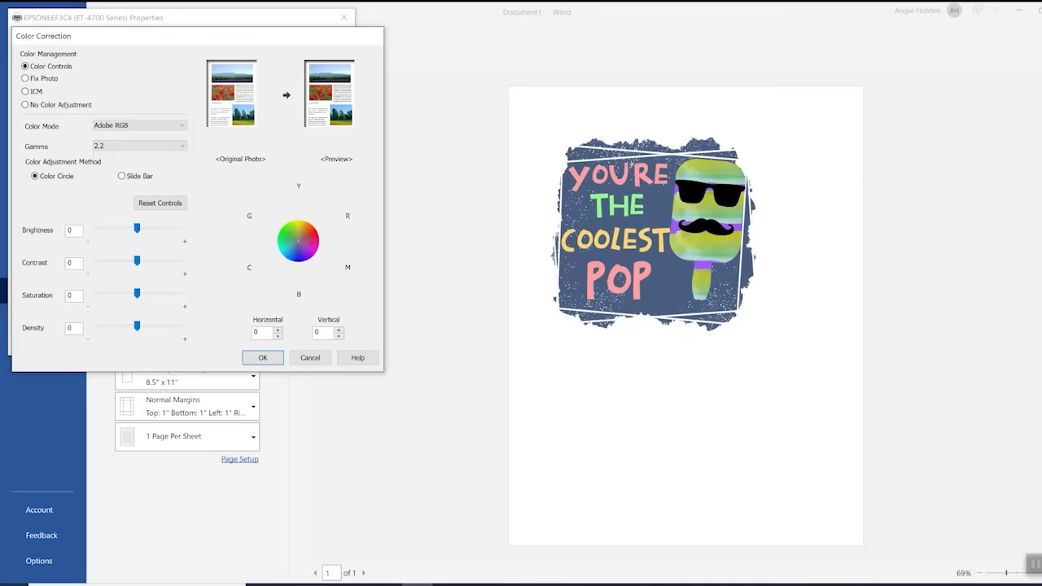
Using the Slide Bar adjustment method, lower magenta slightly and raise brightness to 2, and return to the Color Circle method
left_click(122, 177)
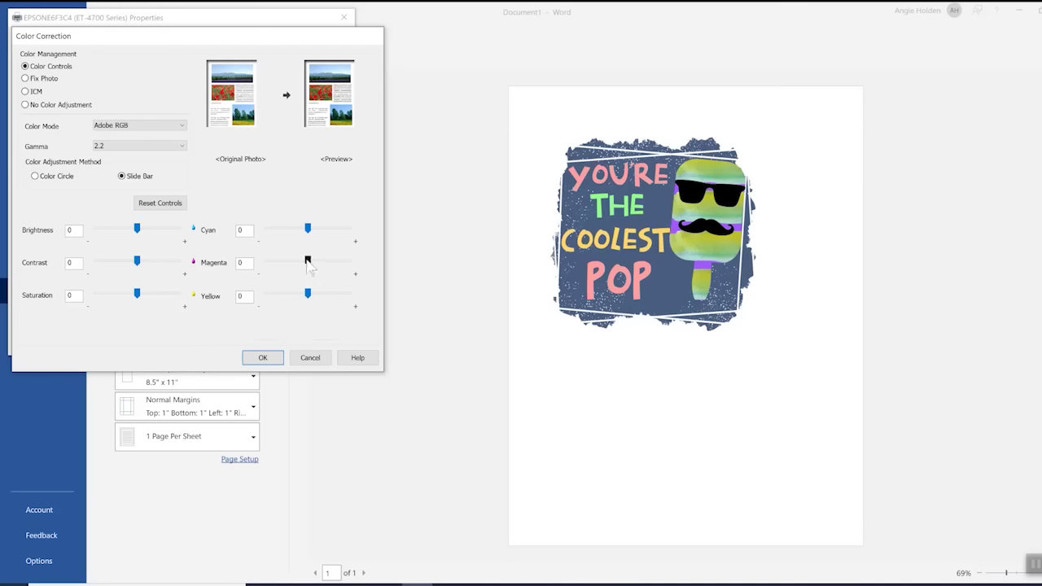
left_click_drag(308, 262, 299, 262)
left_click_drag(299, 262, 305, 262)
left_click_drag(137, 229, 140, 232)
left_click(34, 176)
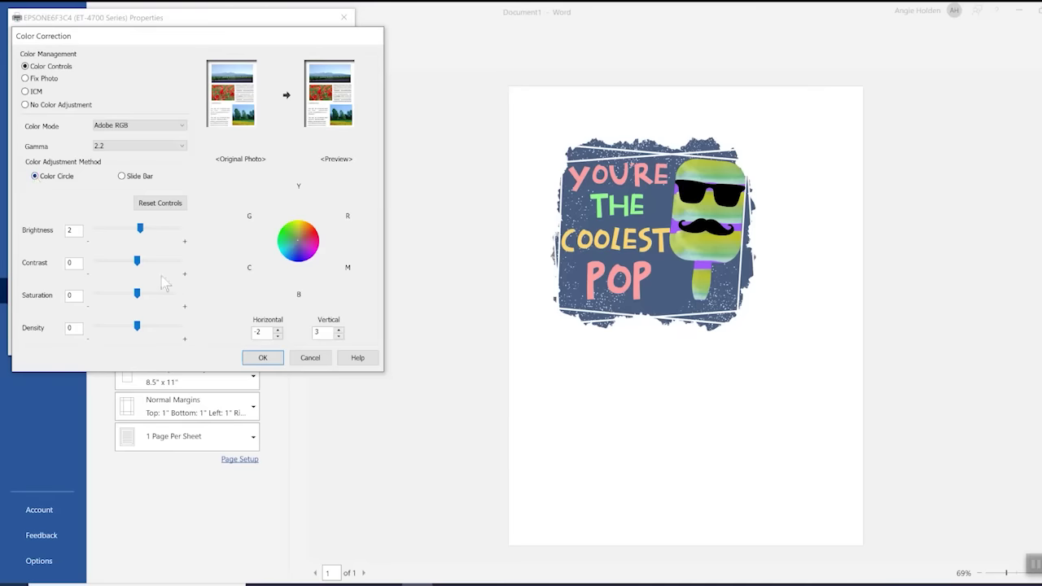
Set the color correction to brightness 3, contrast 3, saturation 2 and density 2, and accept the changes
left_click_drag(137, 261, 140, 328)
left_click_drag(140, 229, 145, 235)
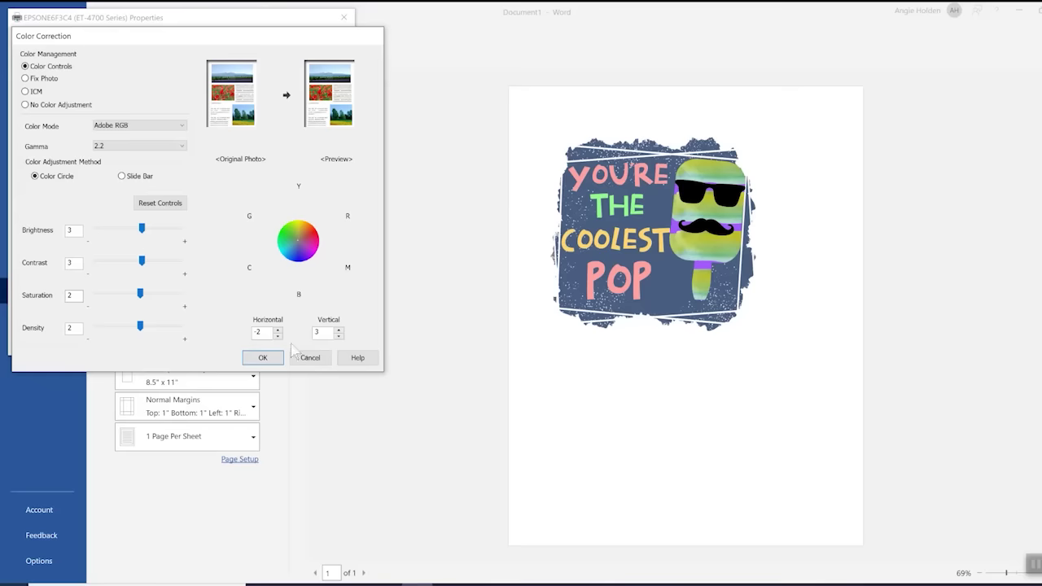
left_click(262, 358)
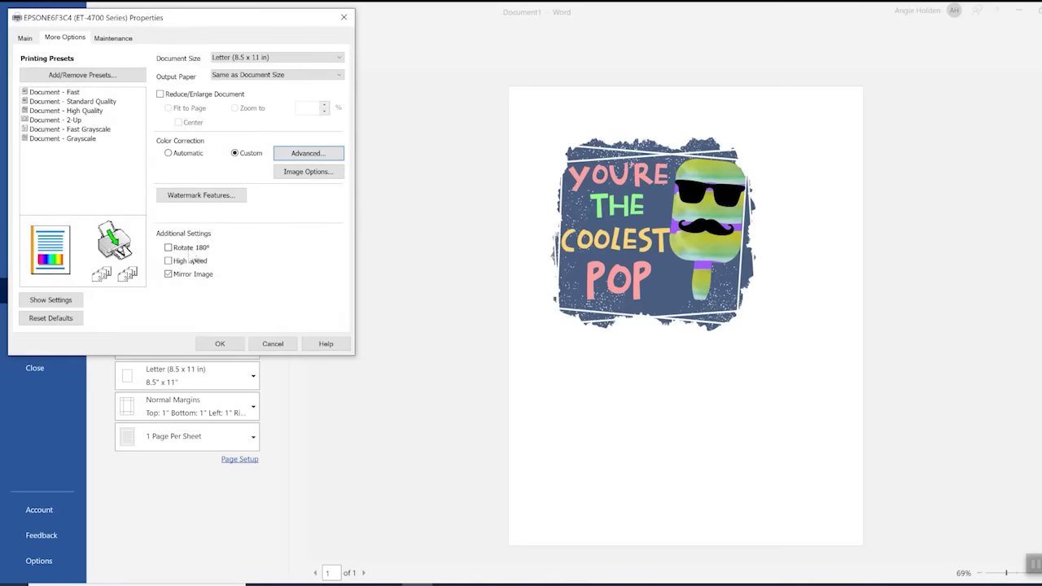
Save the current printer settings as a custom preset named "Sublimation Test 1" followed by the owner's first name
left_click(25, 39)
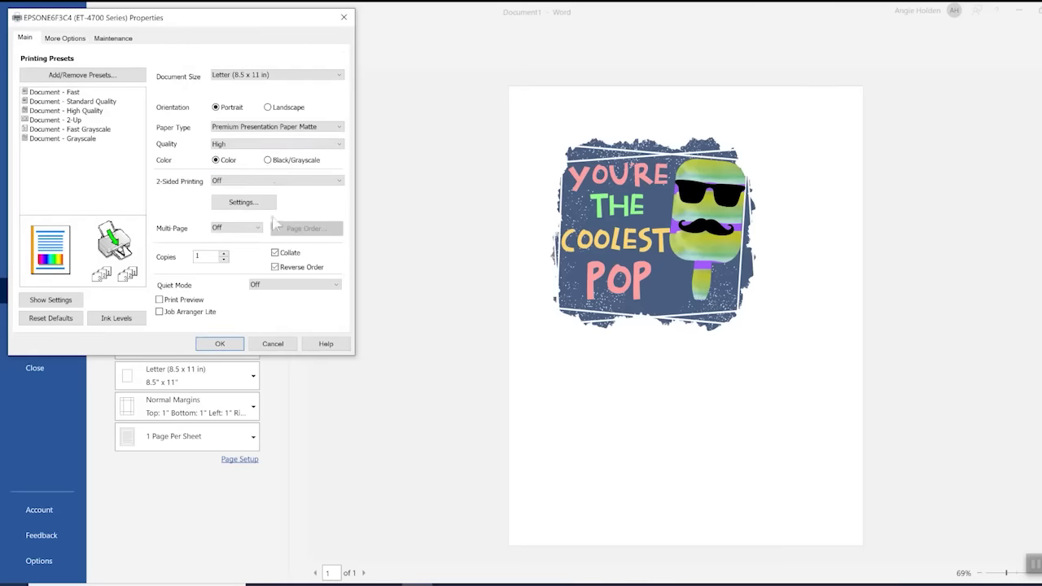
left_click(84, 75)
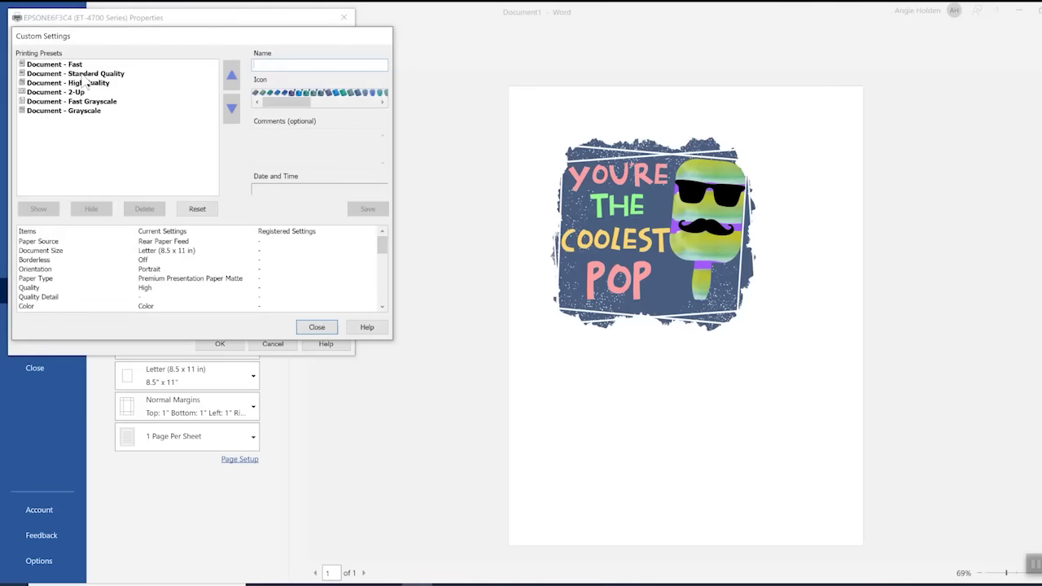
type("Sublimation")
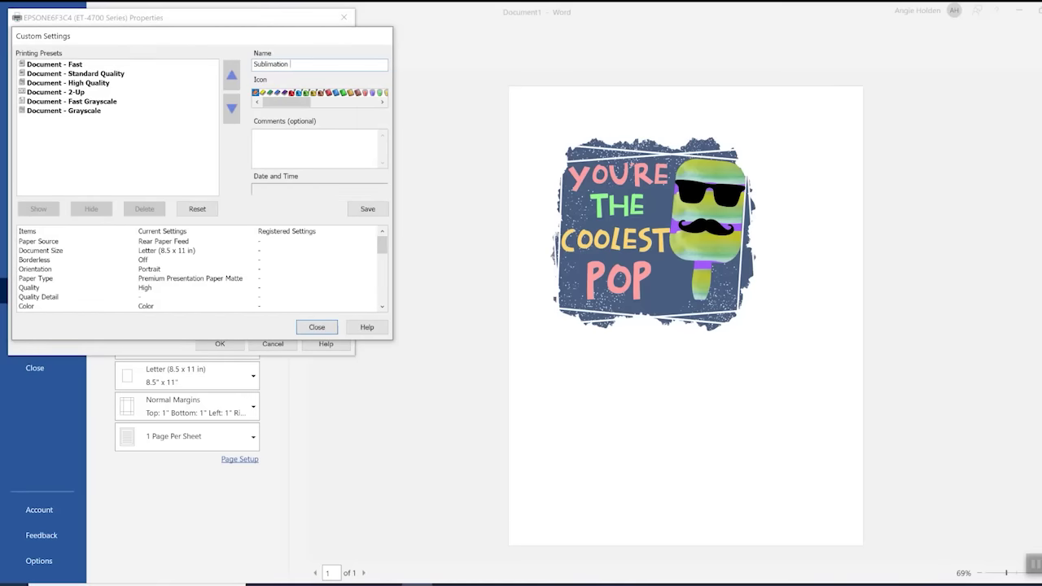
type(" Test 1 Angie")
left_click(368, 208)
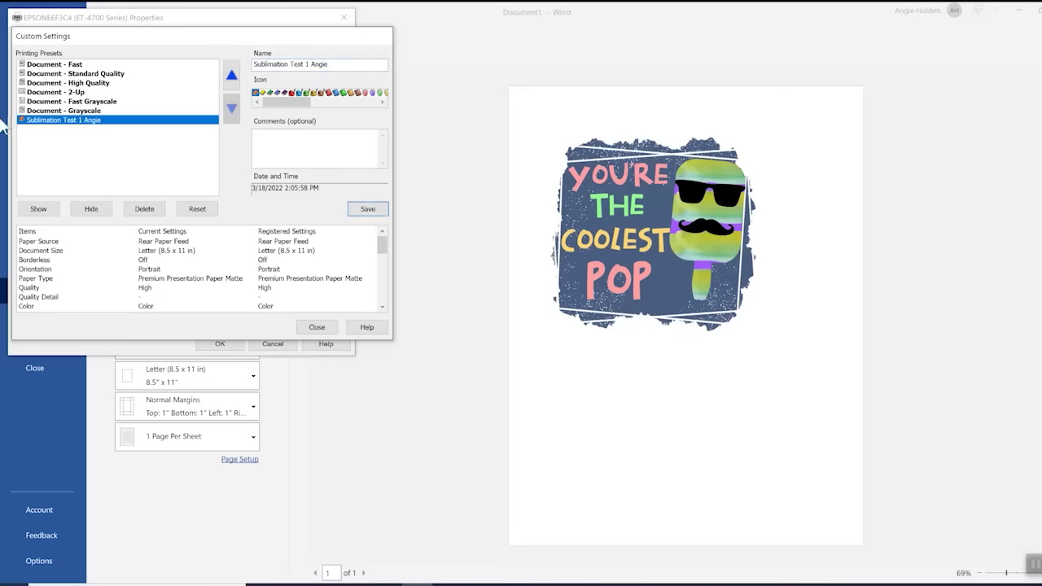
left_click(322, 328)
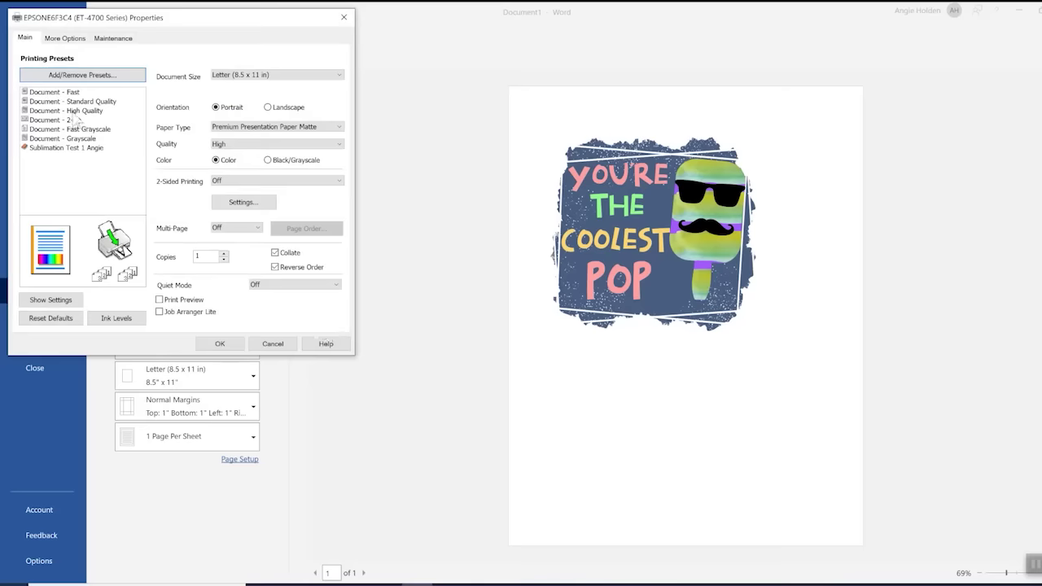
Apply the saved sublimation preset in the printer properties, then reopen them to check the selection and accept
mouse_move(85, 140)
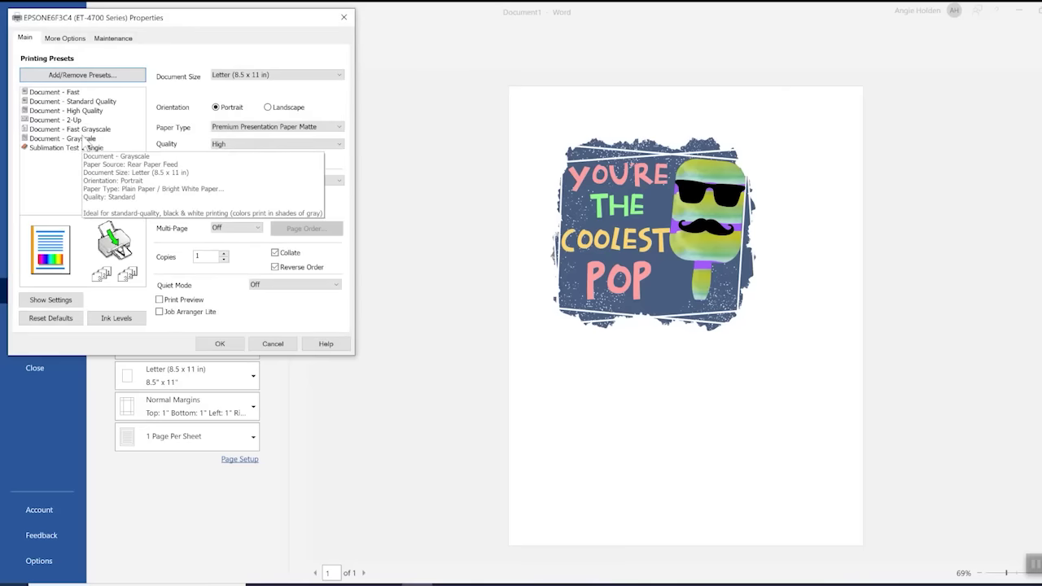
left_click(65, 148)
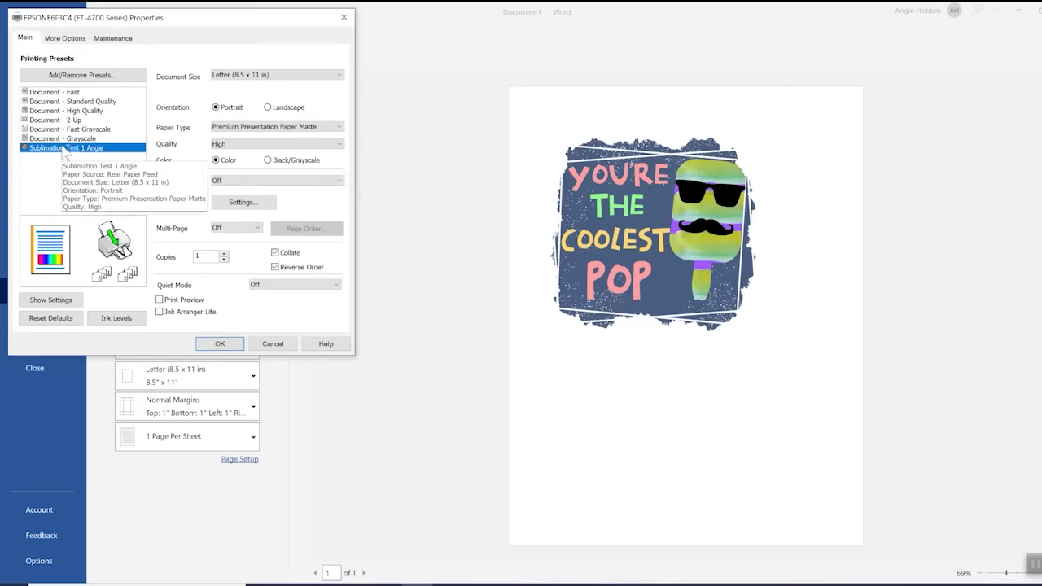
left_click(220, 344)
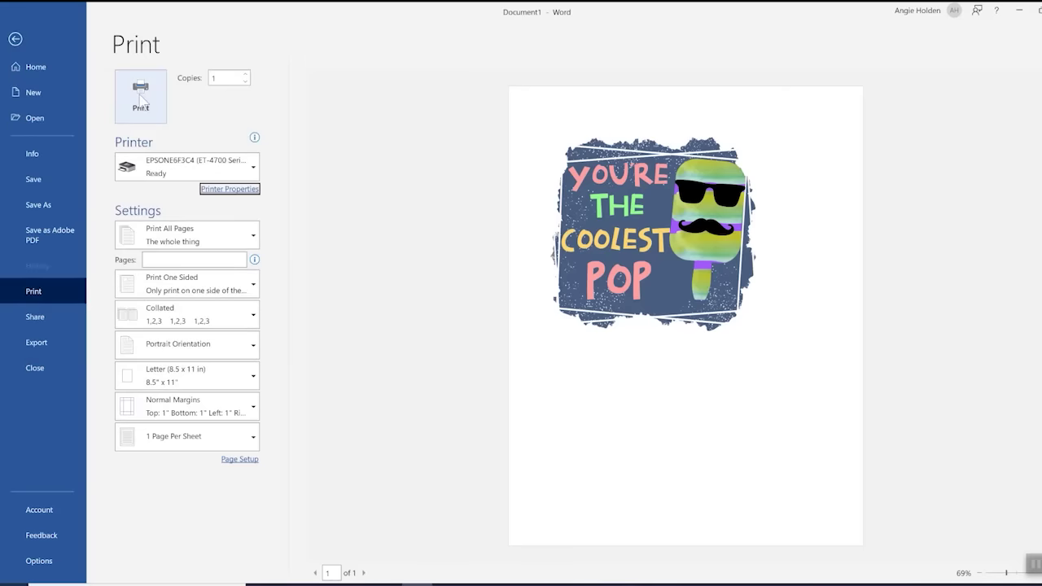
left_click(234, 189)
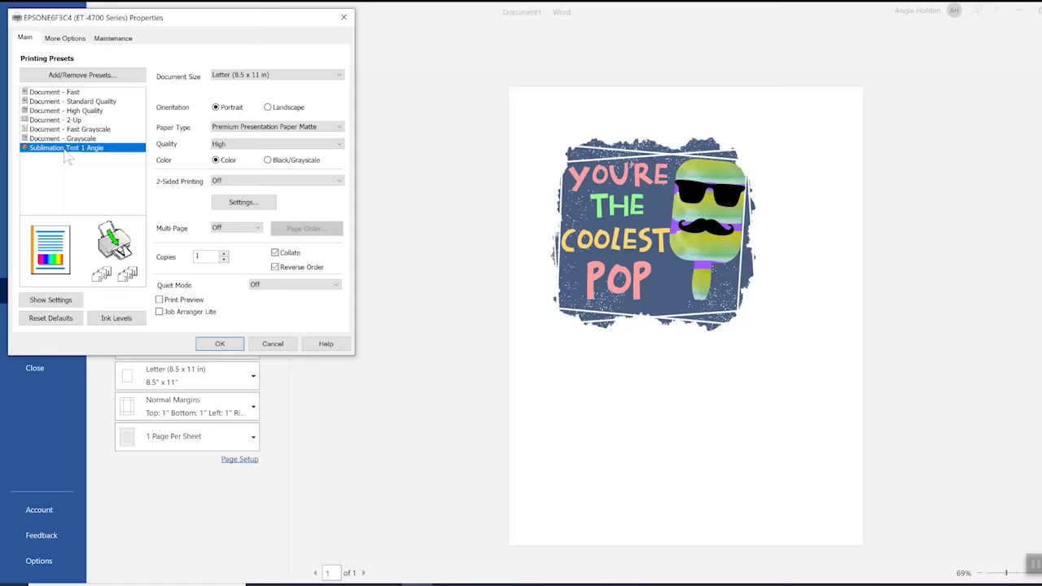
left_click(220, 344)
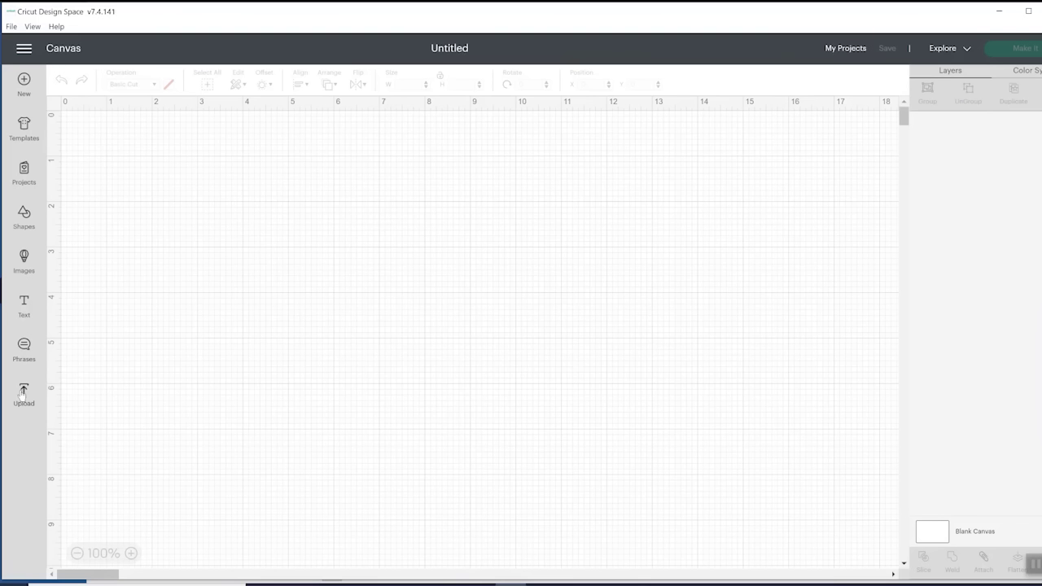
In Cricut Design Space, add the uploaded "You're the Coolest Pop" image to the canvas and set its width to 5 inches
left_click(23, 395)
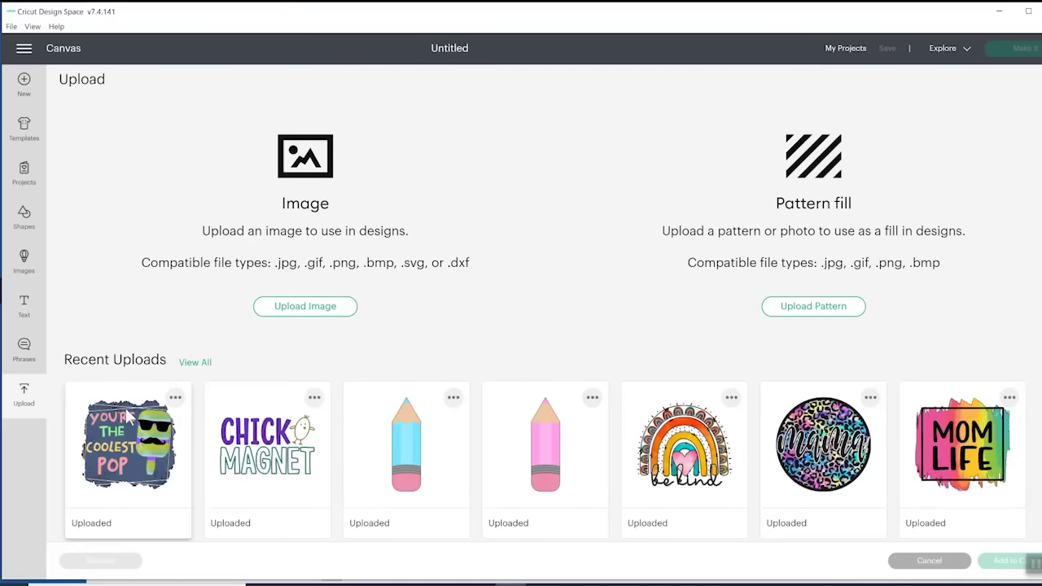
left_click(127, 409)
left_click(982, 565)
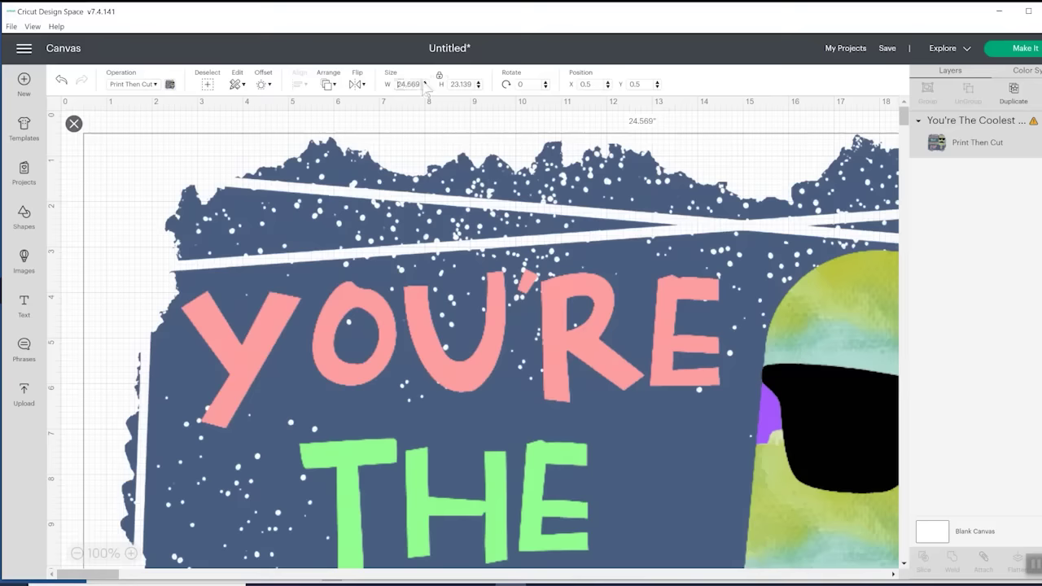
left_click(420, 85)
type("5")
key("Tab")
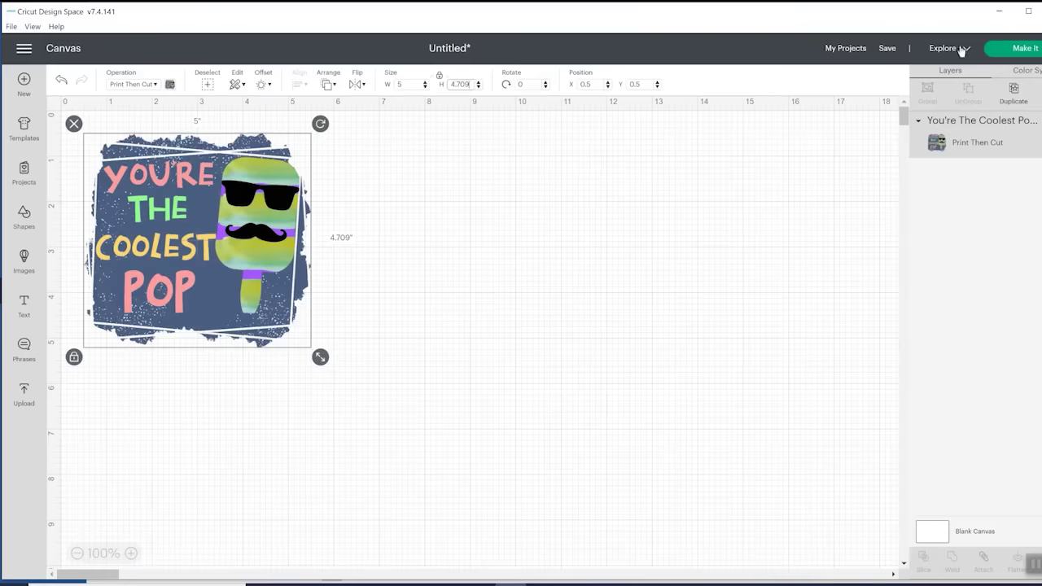
Check the available machine choices, proceed to making the Print Then Cut project without mirroring, and open its print setup
left_click(968, 50)
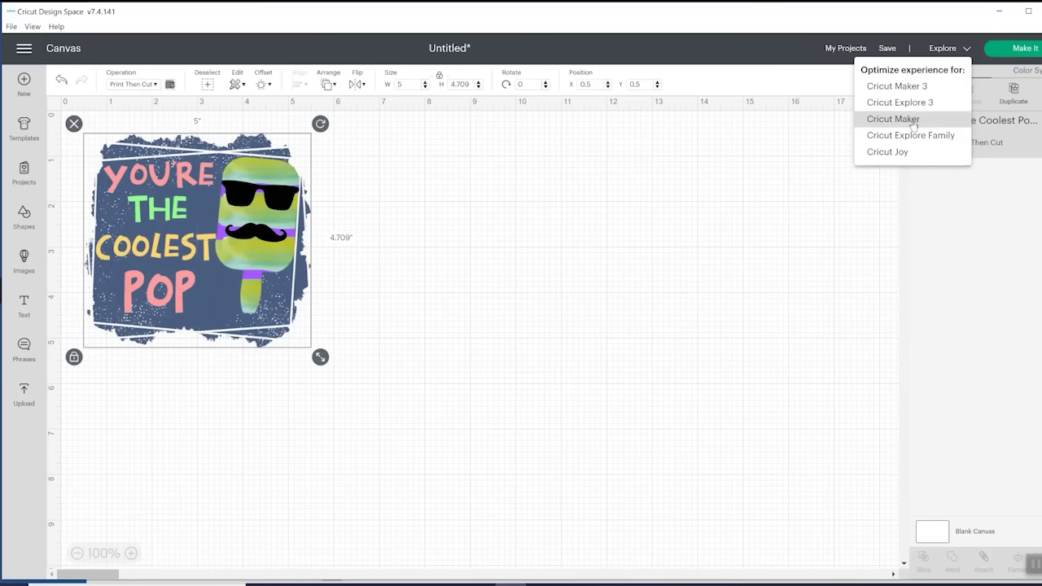
left_click(1025, 49)
left_click(1025, 49)
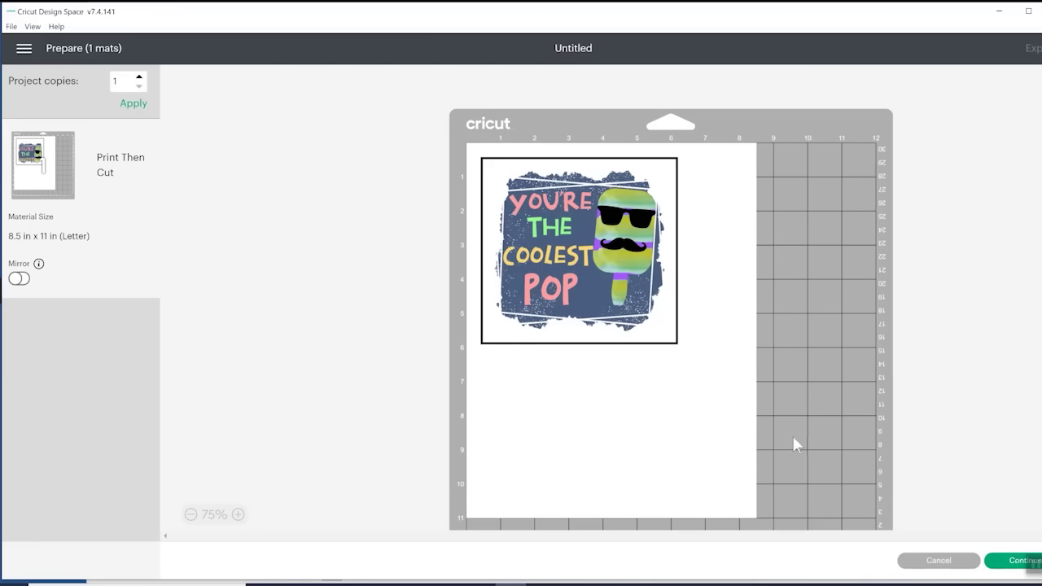
left_click(1014, 561)
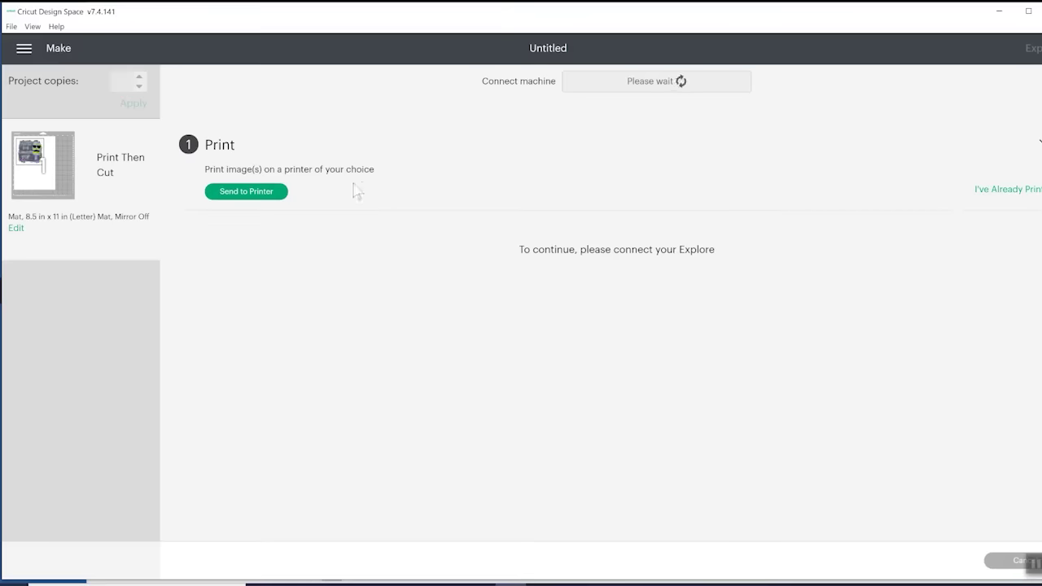
left_click(247, 194)
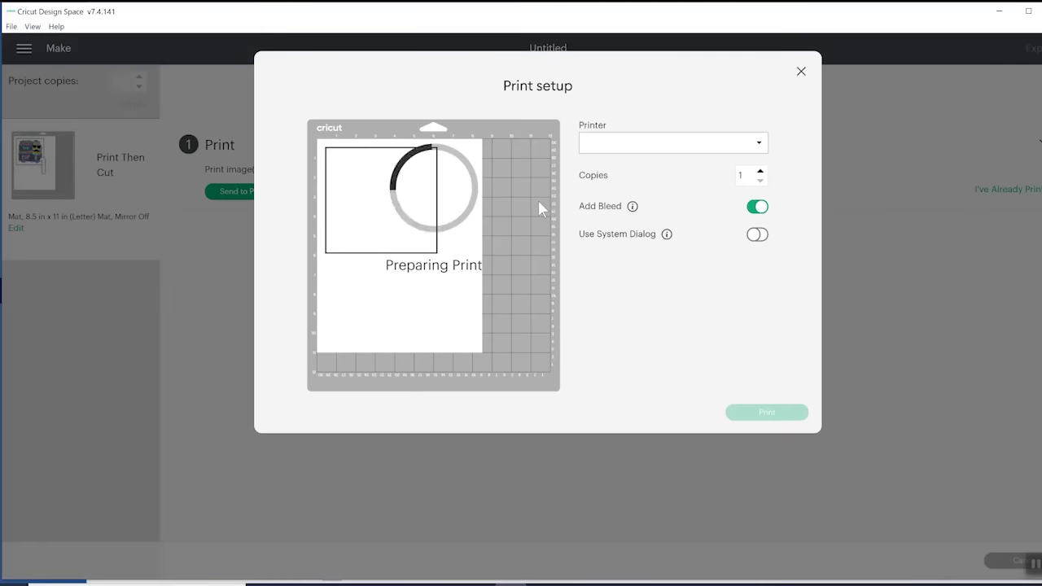
Choose the EPSONE6F3C4 (ET-4700 Series) printer, turn off Add Bleed, enable Use System Dialog and proceed to the system print dialog
left_click(672, 143)
left_click(665, 325)
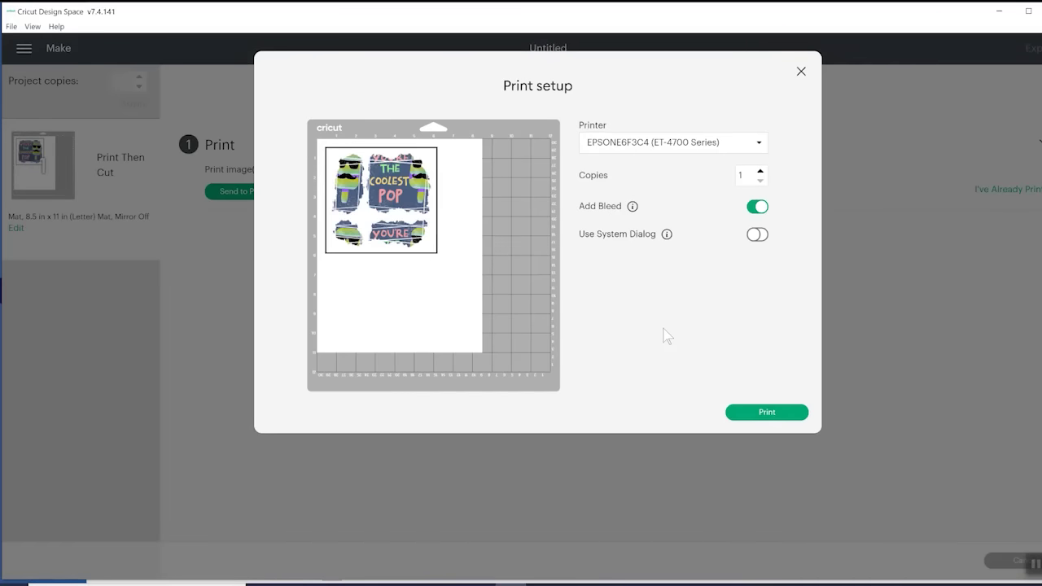
left_click(757, 207)
left_click(757, 235)
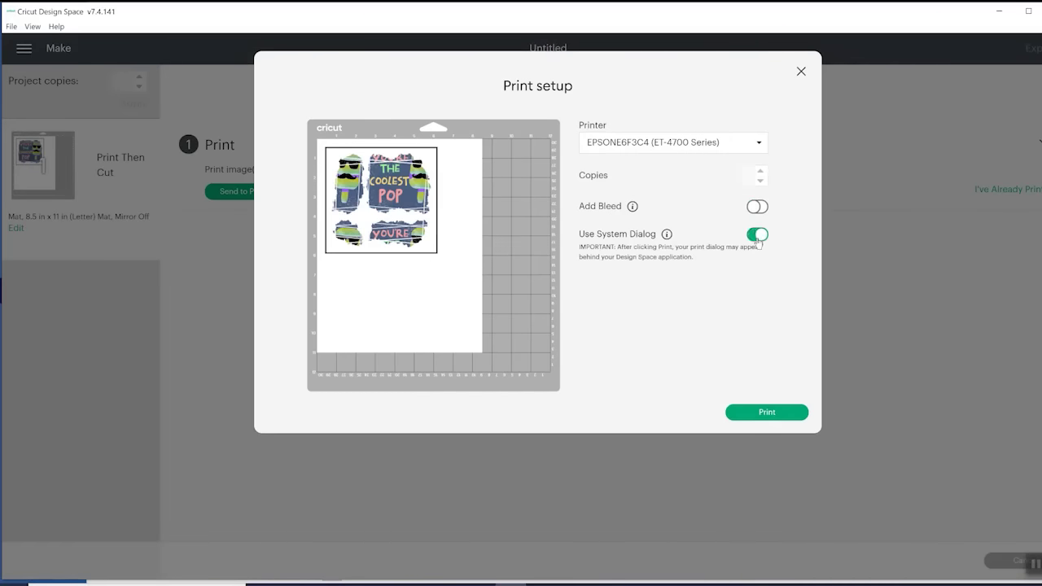
left_click(767, 413)
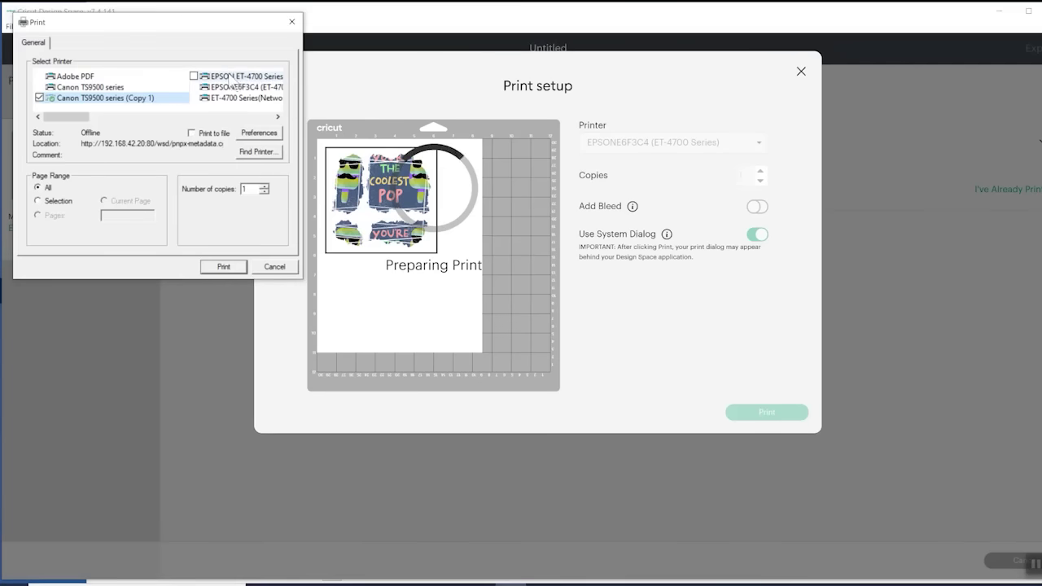
Select the EPSONE6F3C4 (ET-4700) printer in the system dialog and apply the saved sublimation preset in its preferences
left_click(232, 76)
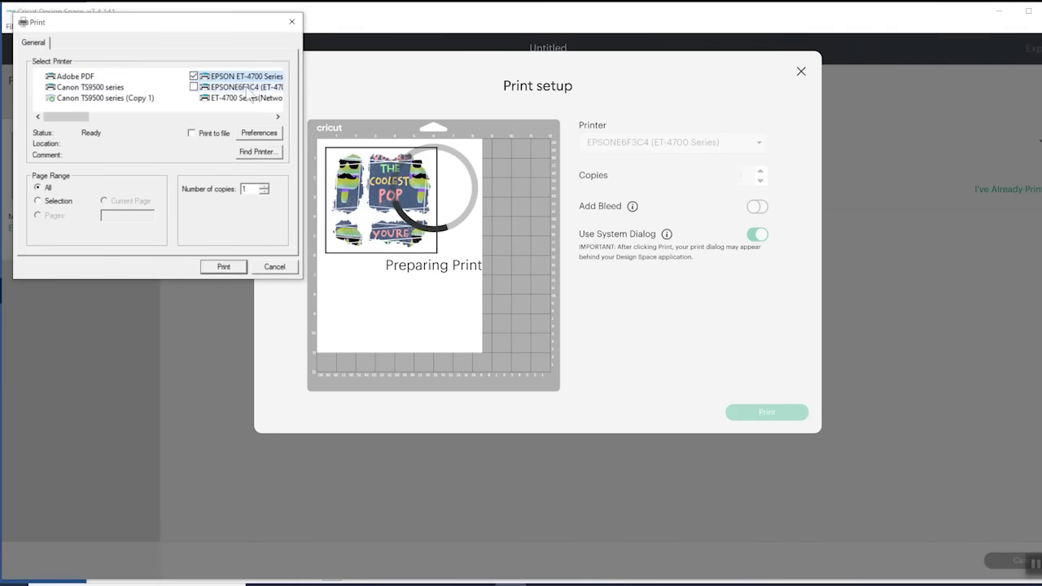
left_click(245, 87)
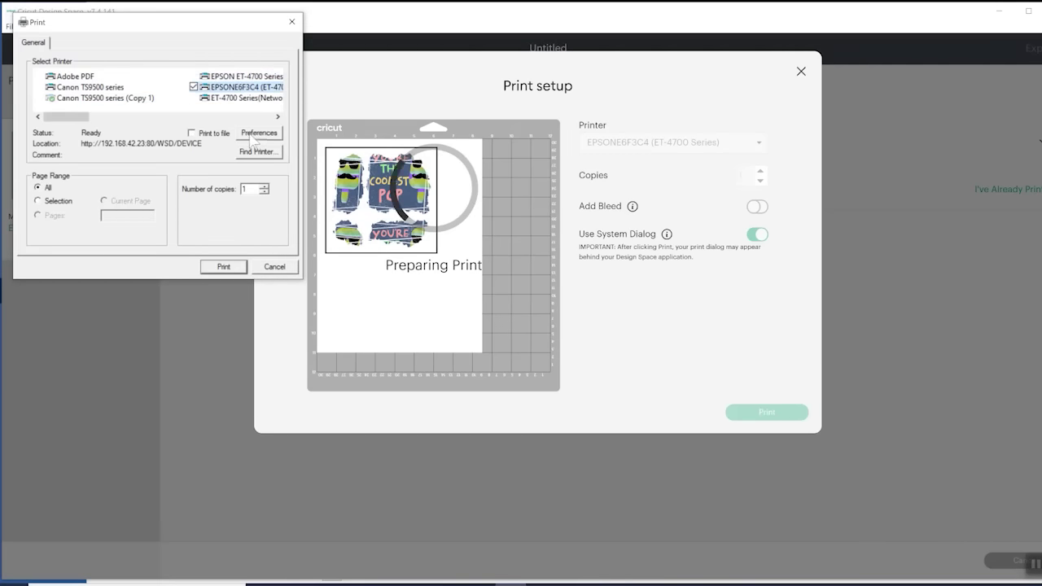
left_click(253, 136)
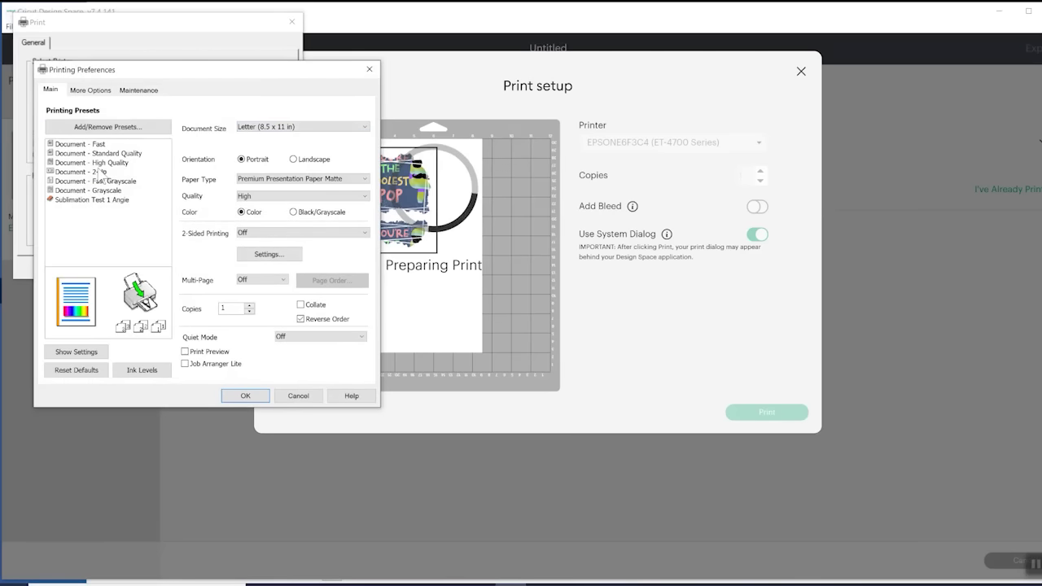
mouse_move(95, 200)
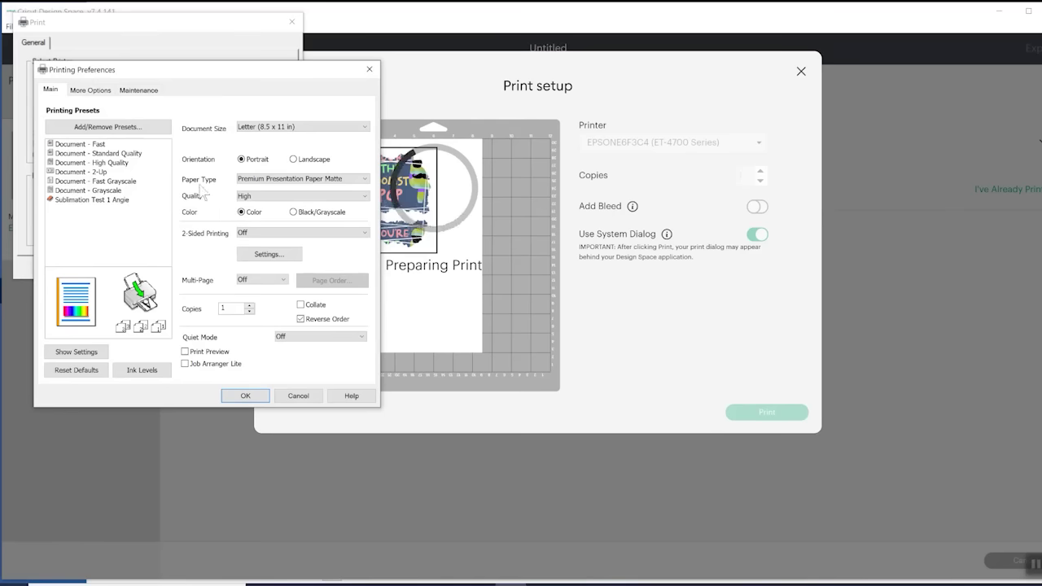
left_click(104, 200)
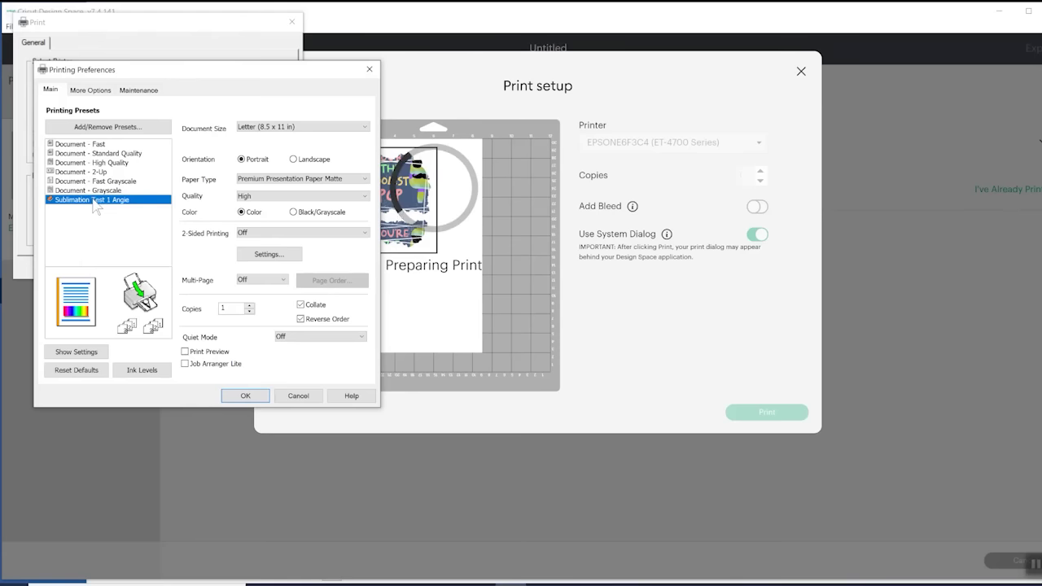
left_click(236, 395)
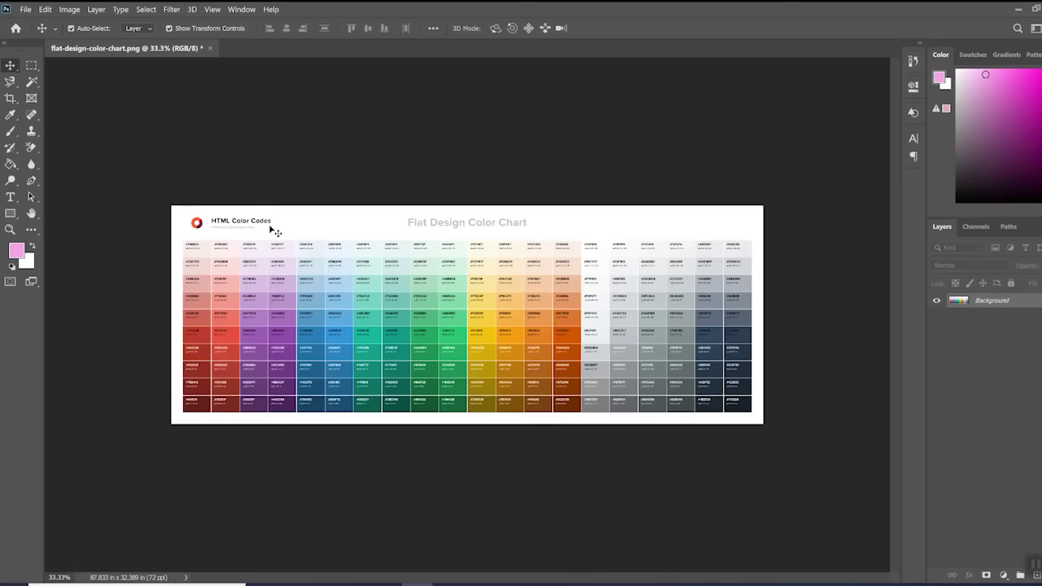
In Photoshop, open the print settings for flat-design-color-chart.png and set Color Handling to Printer Manages Colors
left_click(26, 9)
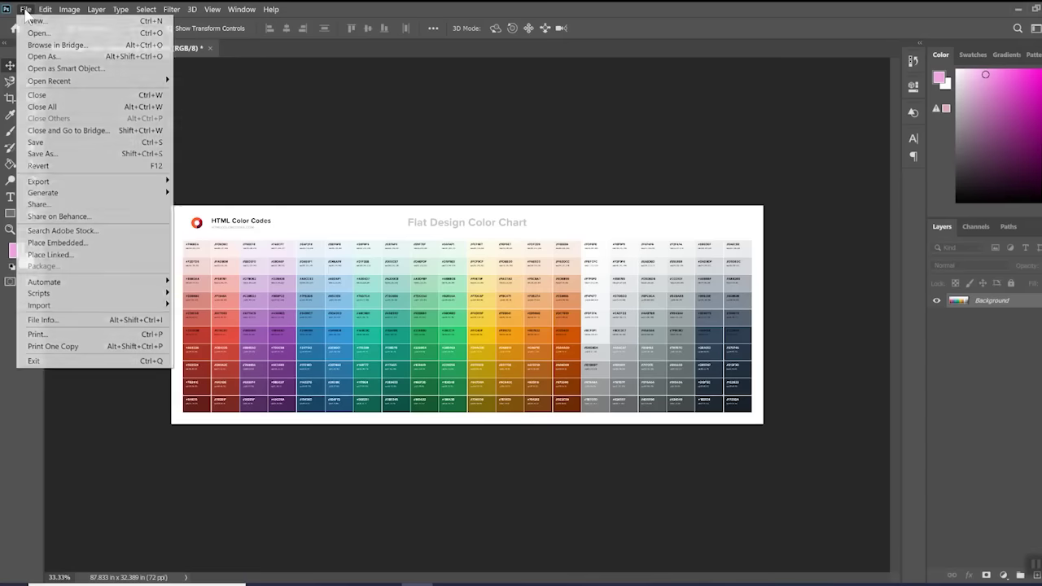
left_click(48, 335)
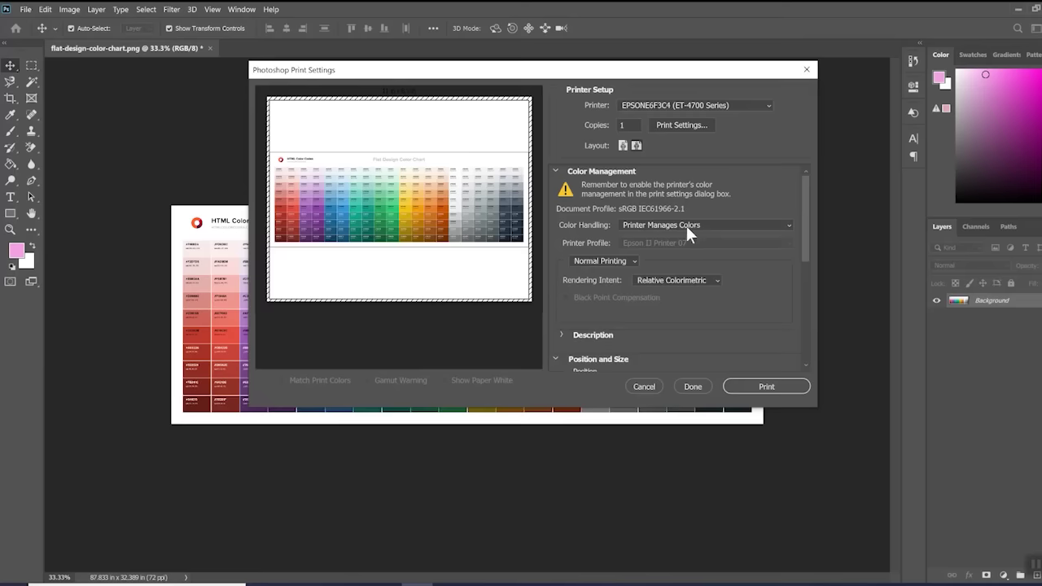
left_click(686, 223)
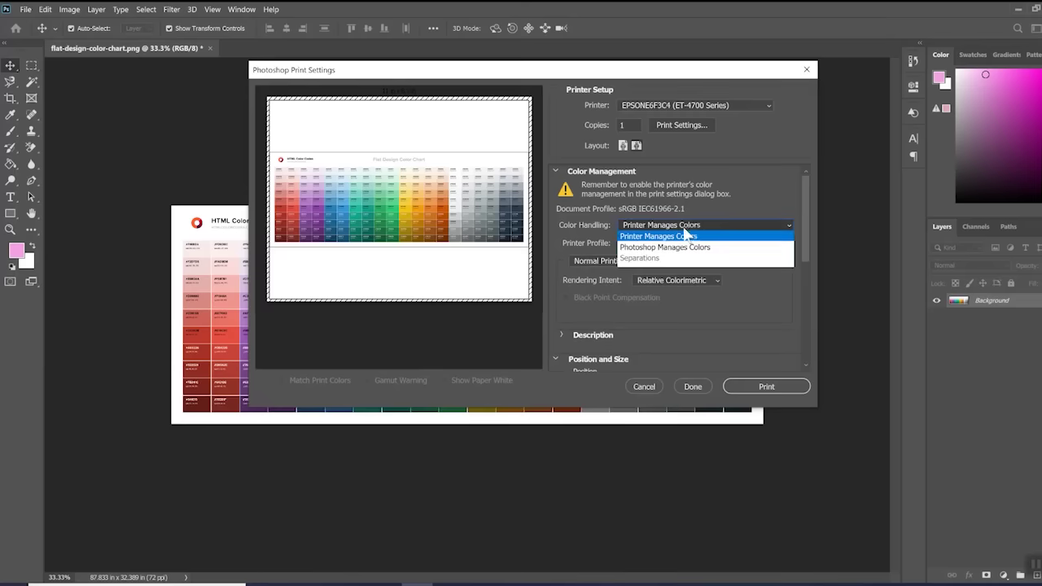
left_click(668, 237)
Make sure the saved sublimation preset is selected in the Epson print settings, accept them and open the Color Handling options
left_click(673, 123)
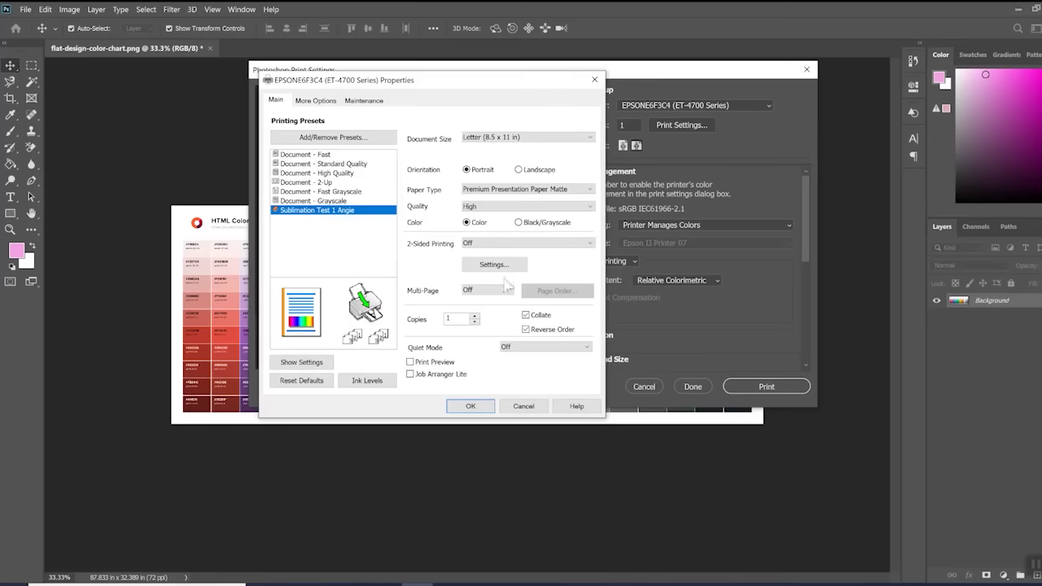
left_click(480, 410)
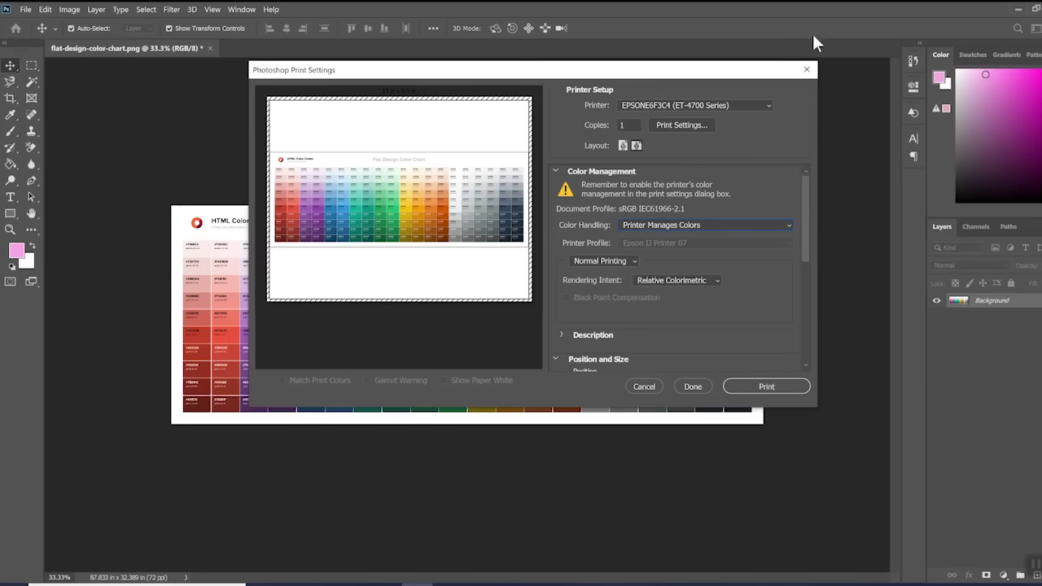
left_click(720, 226)
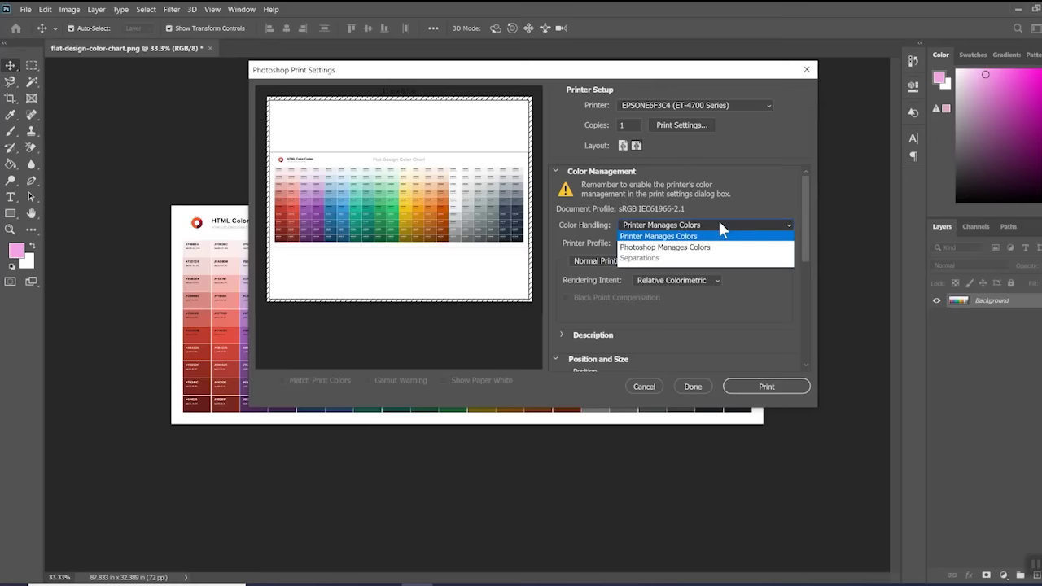